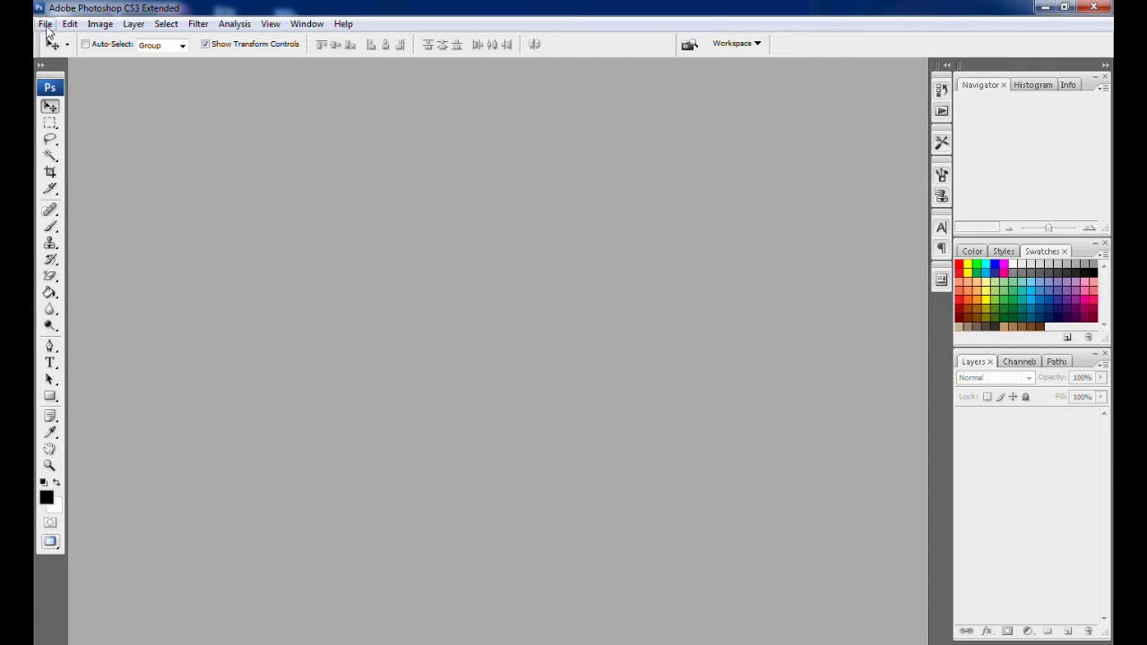
- Create a new 300 × 300 pixel RGB document at 300 pixels/inch with a transparent background
{"action": "left_click", "coordinate": [45, 24]}
{"action": "left_click", "coordinate": [51, 38]}
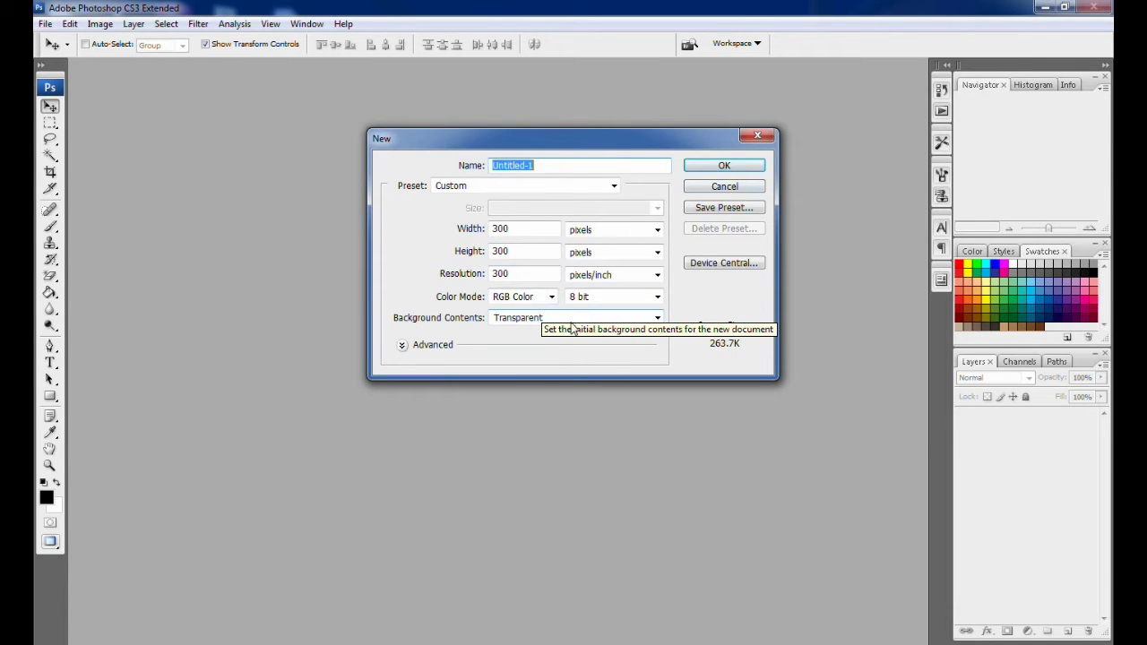
{"action": "left_click", "coordinate": [758, 167]}
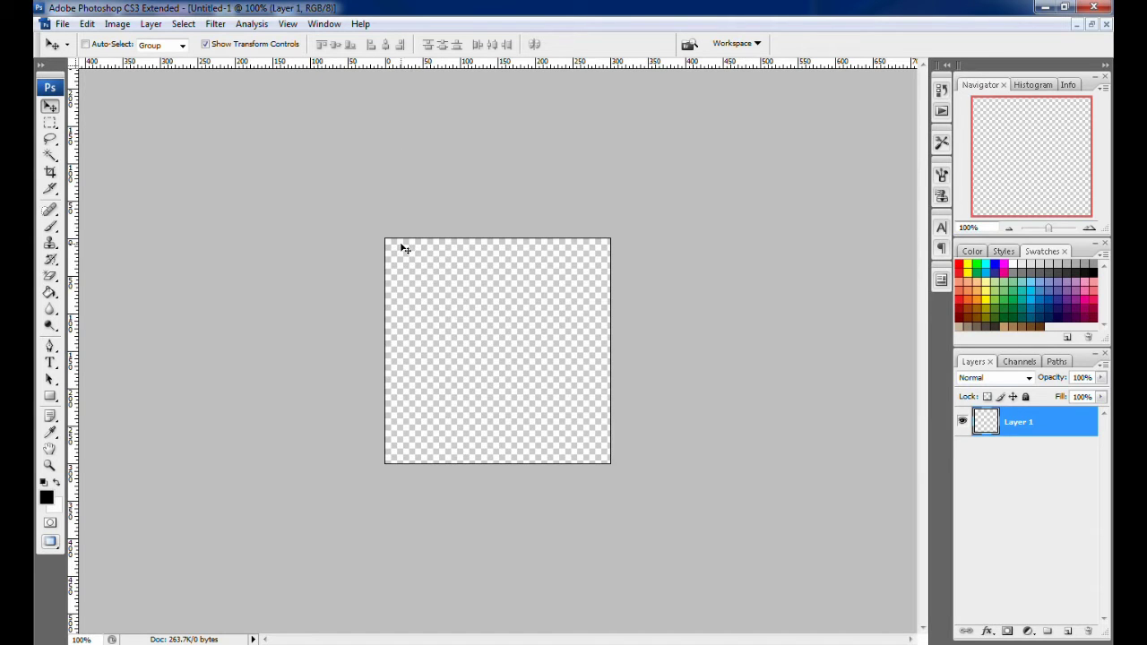
- Show the Animation (Frames) panel and move it up to just below the canvas
{"action": "left_click", "coordinate": [323, 25]}
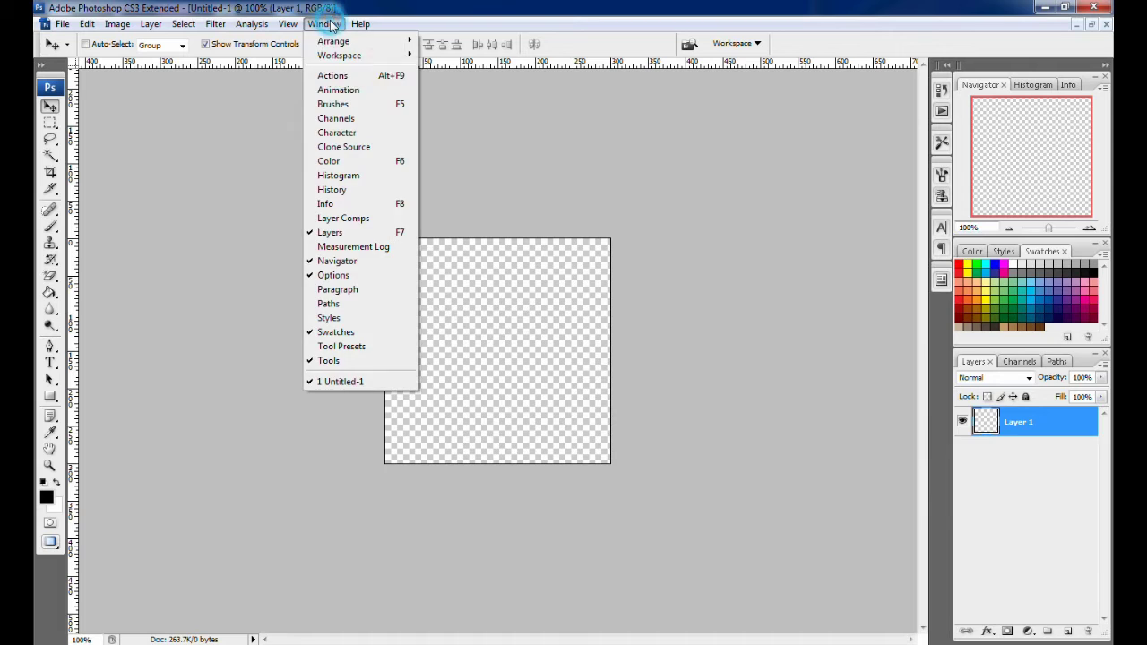
{"action": "left_click", "coordinate": [331, 90]}
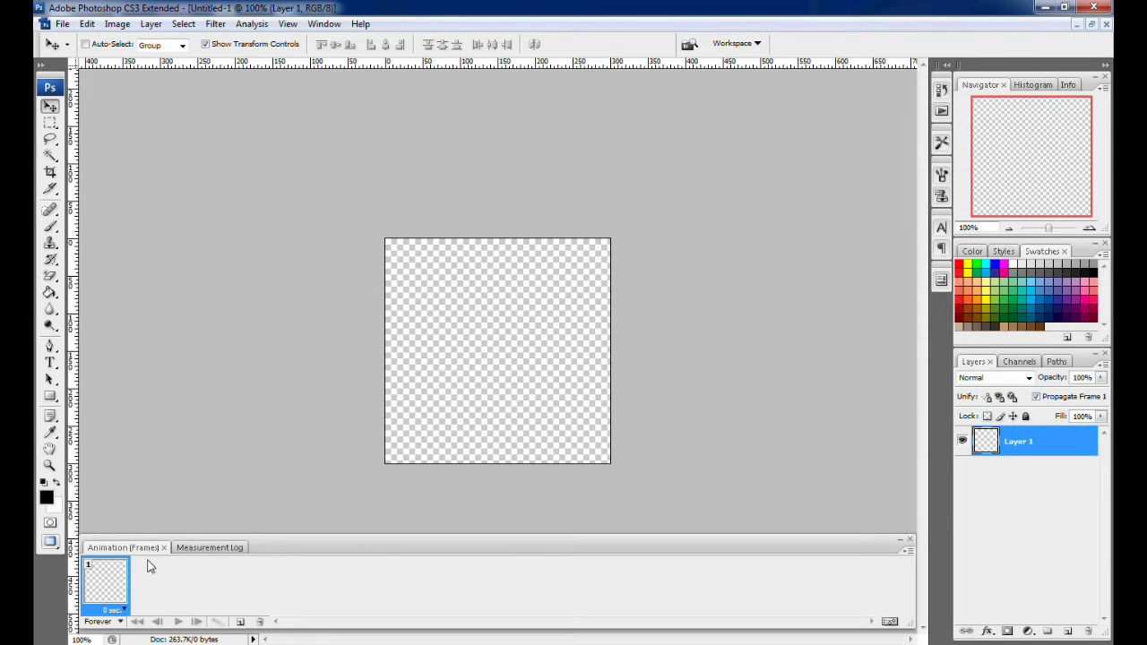
{"action": "left_click_drag", "start_coordinate": [438, 548], "coordinate": [438, 502]}
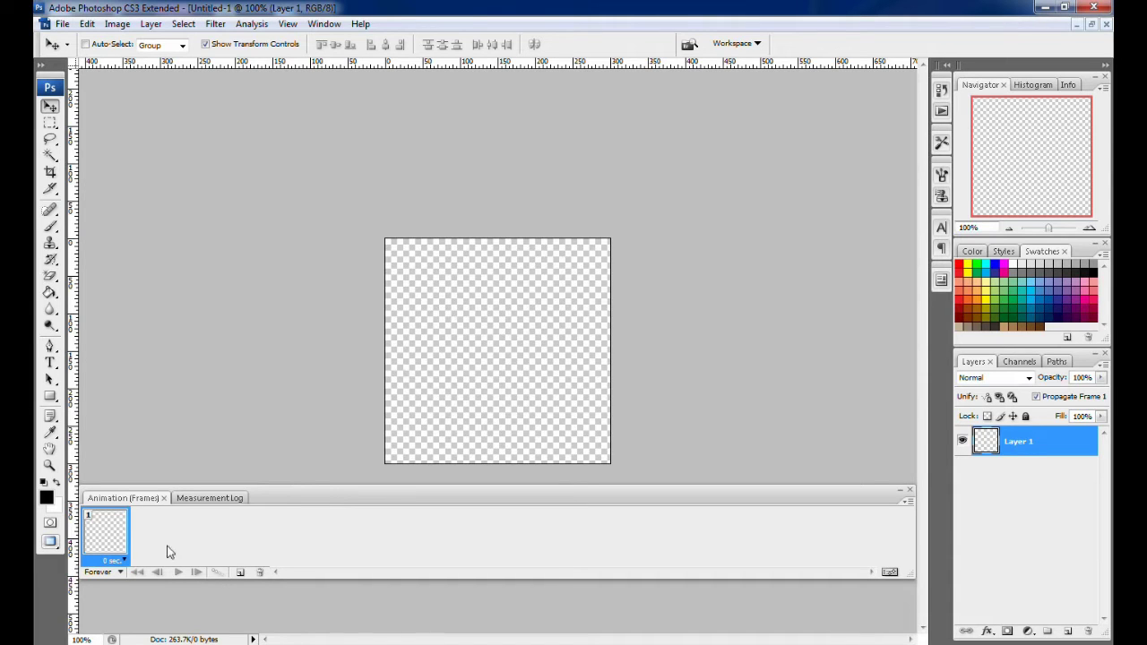
- Duplicate the first animation frame five times to make six frames
{"action": "left_click", "coordinate": [240, 572]}
{"action": "left_click", "coordinate": [241, 572]}
{"action": "left_click", "coordinate": [240, 573]}
{"action": "left_click", "coordinate": [241, 573]}
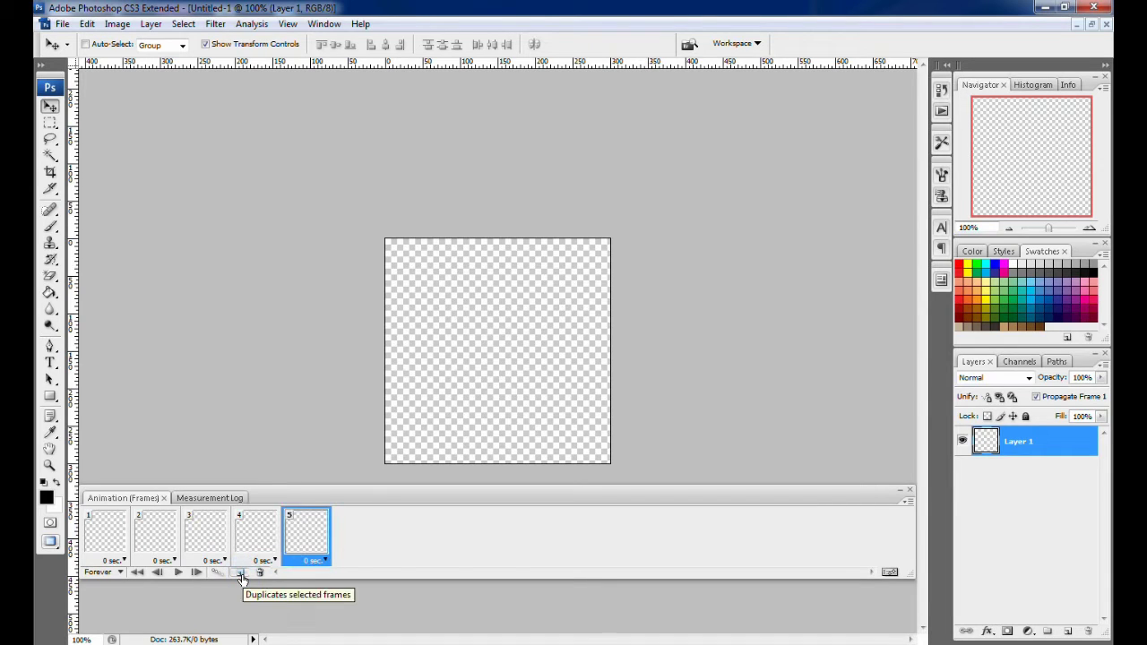
{"action": "left_click", "coordinate": [240, 573]}
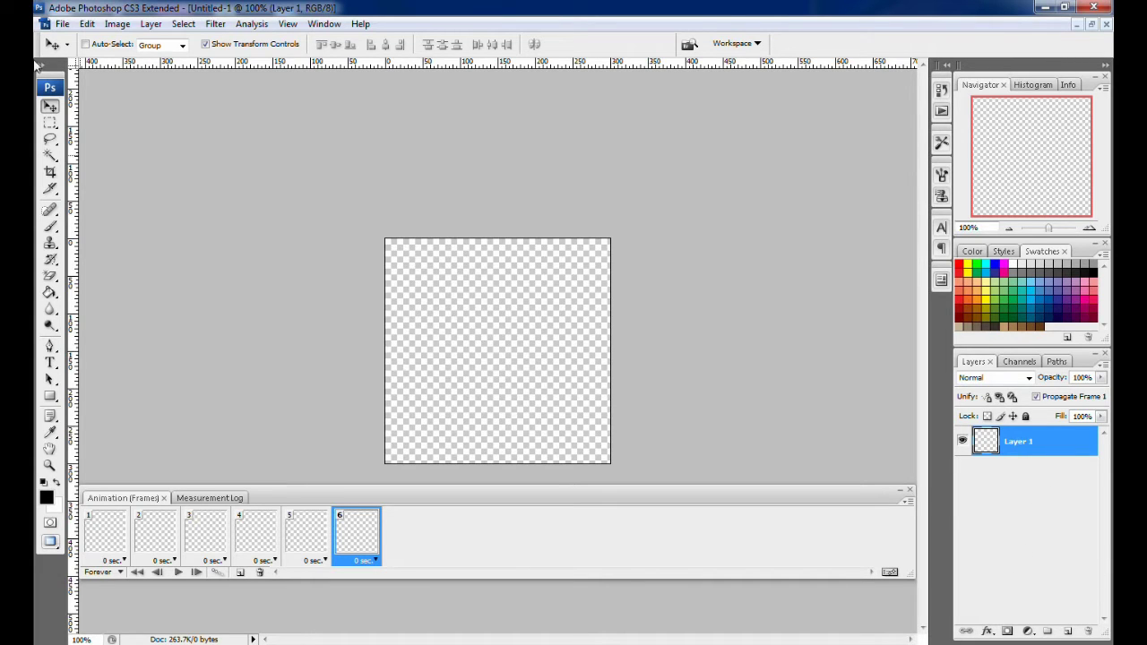
- Add the text "5" in black Calibri and move it to the middle of the canvas
{"action": "left_click", "coordinate": [49, 362]}
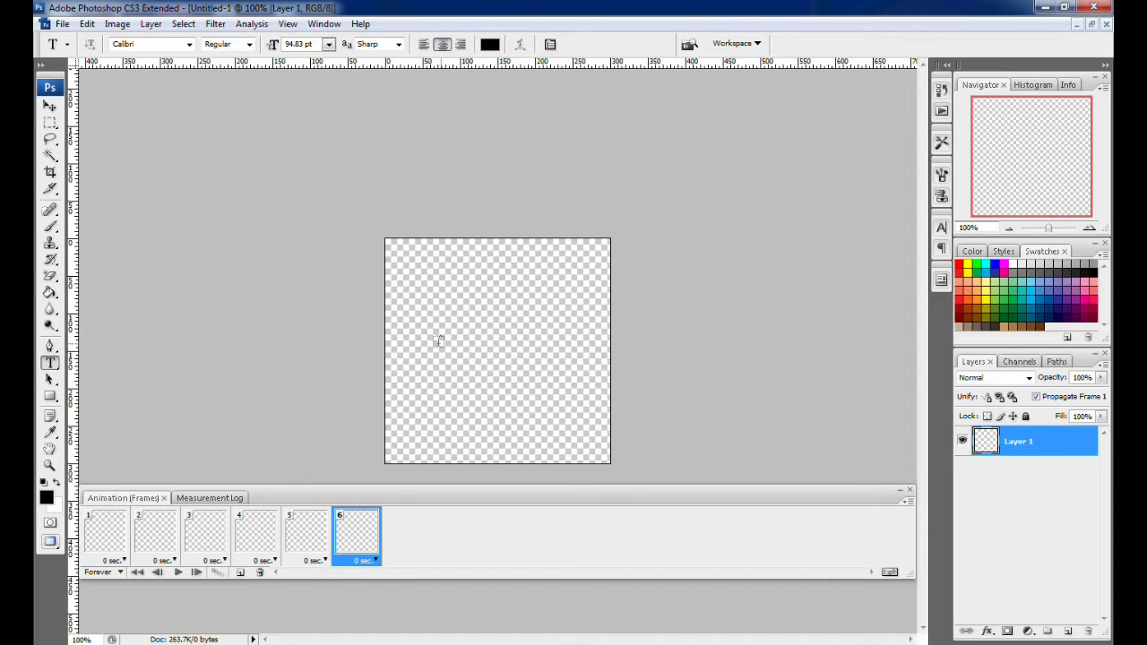
{"action": "left_click", "coordinate": [448, 344]}
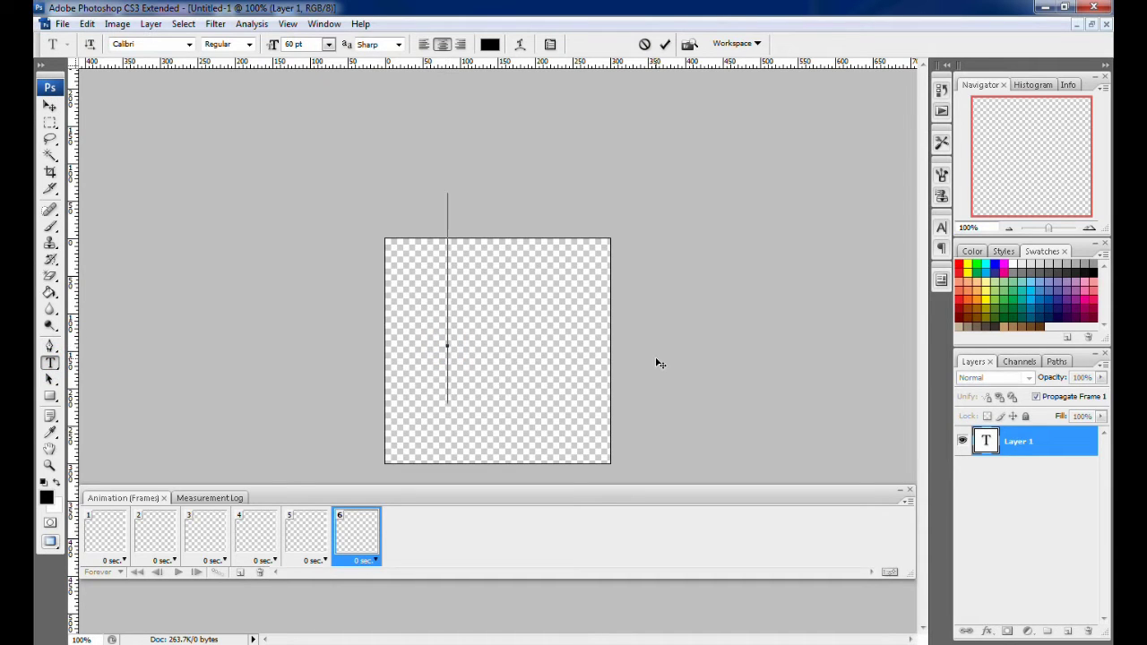
{"action": "type", "text": "5"}
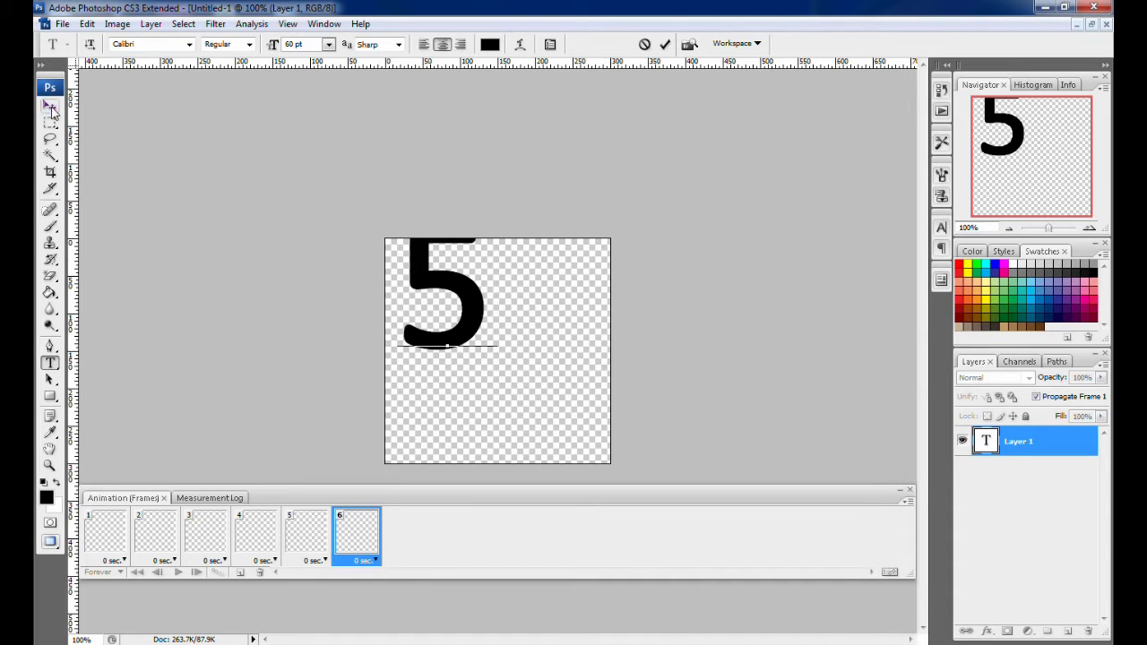
{"action": "left_click", "coordinate": [50, 106]}
{"action": "left_click_drag", "start_coordinate": [458, 288], "coordinate": [517, 355]}
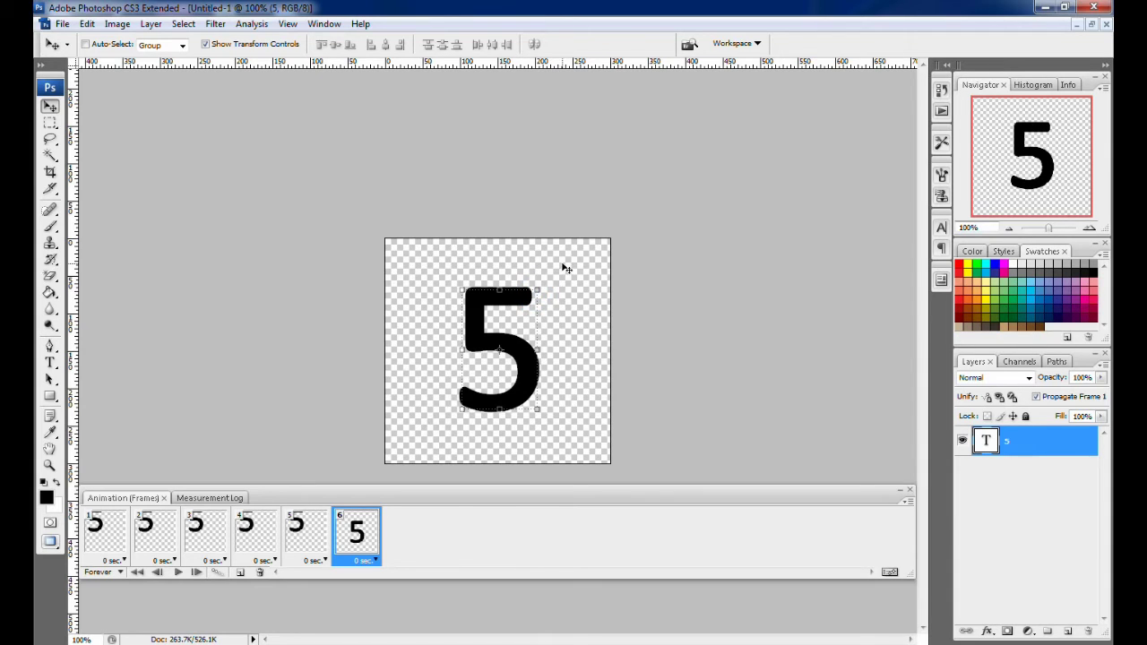
- Scale the 5 to about 177.9% width and 134.9% height, position it within the canvas and apply the transformation
{"action": "left_click_drag", "start_coordinate": [544, 293], "coordinate": [573, 264]}
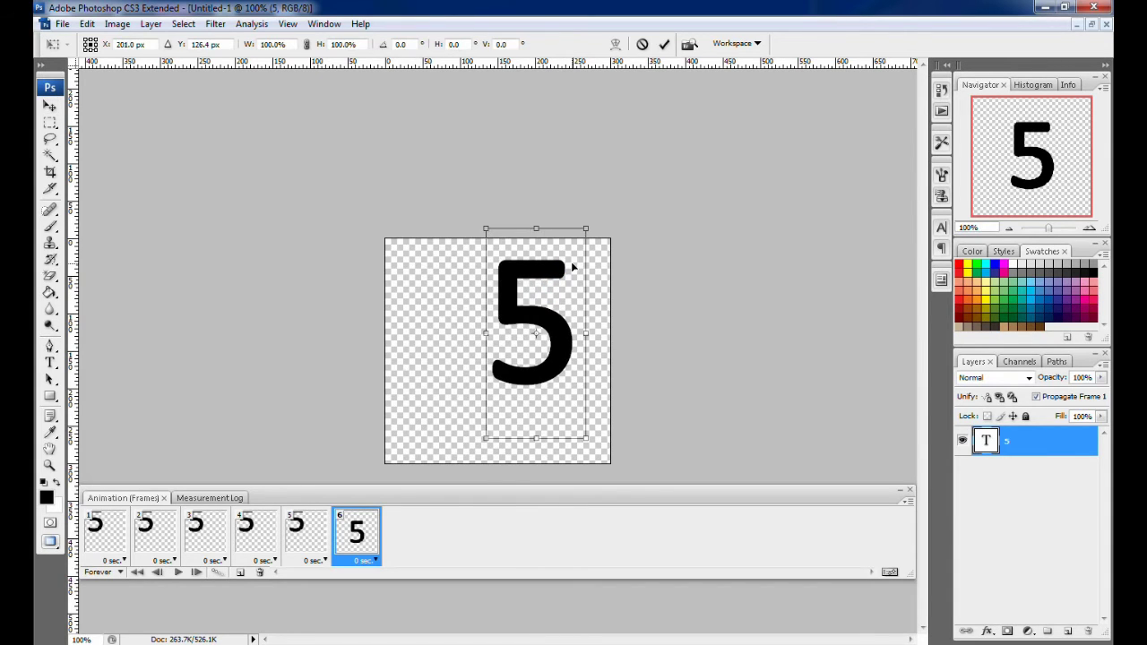
{"action": "left_click_drag", "start_coordinate": [484, 229], "coordinate": [409, 215]}
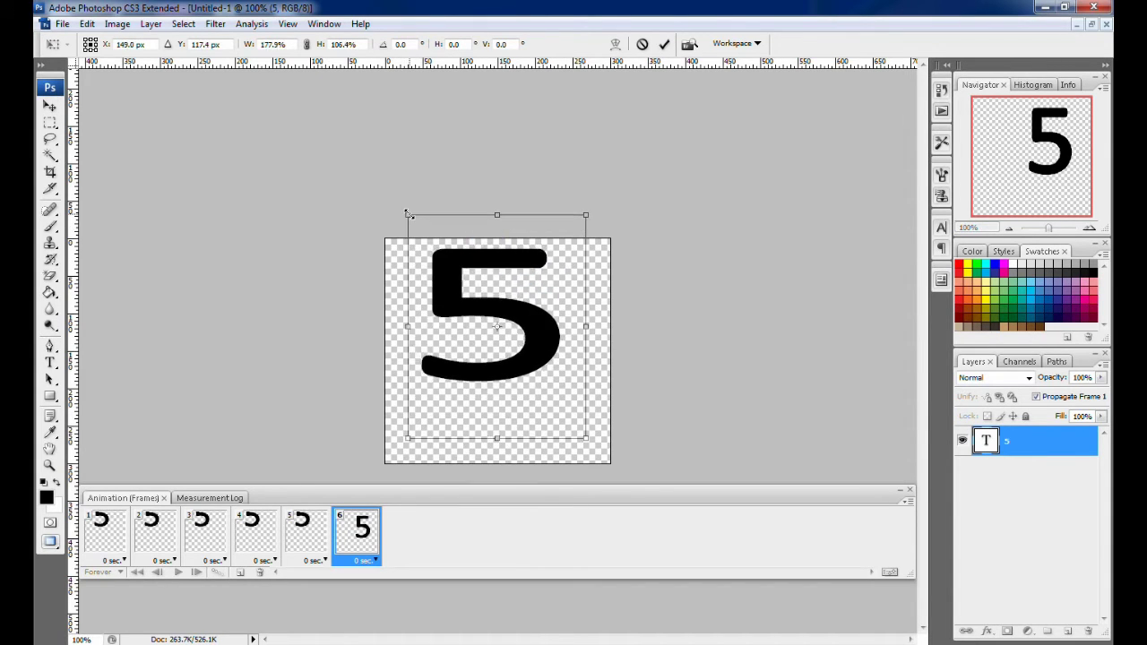
{"action": "left_click_drag", "start_coordinate": [496, 441], "coordinate": [498, 499]}
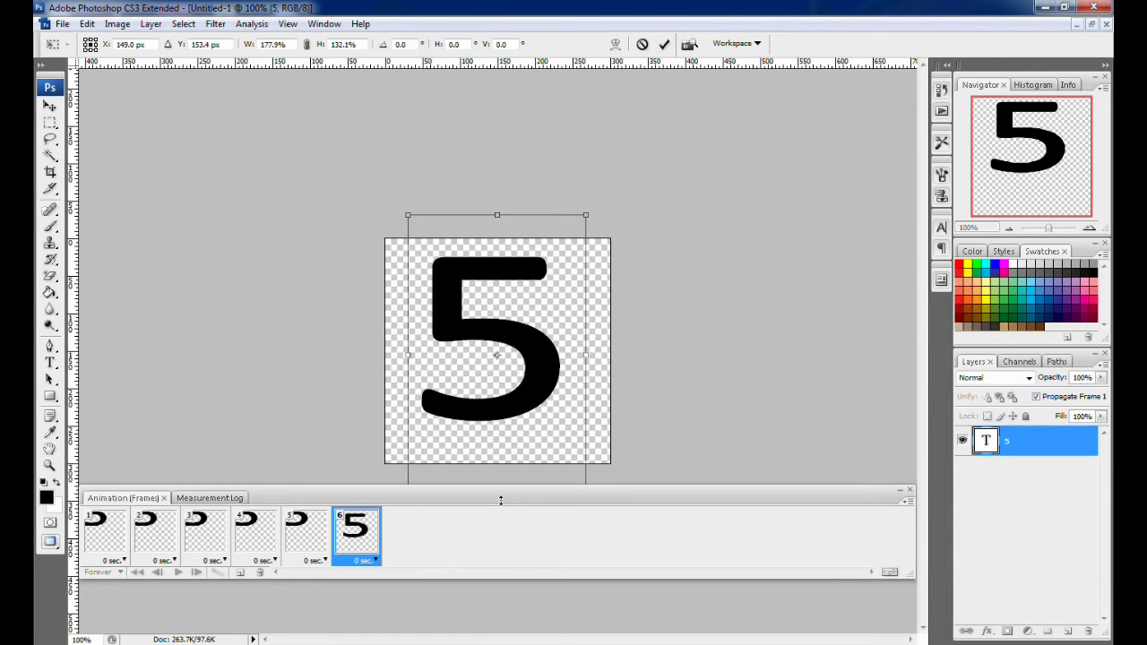
{"action": "left_click_drag", "start_coordinate": [533, 367], "coordinate": [541, 396]}
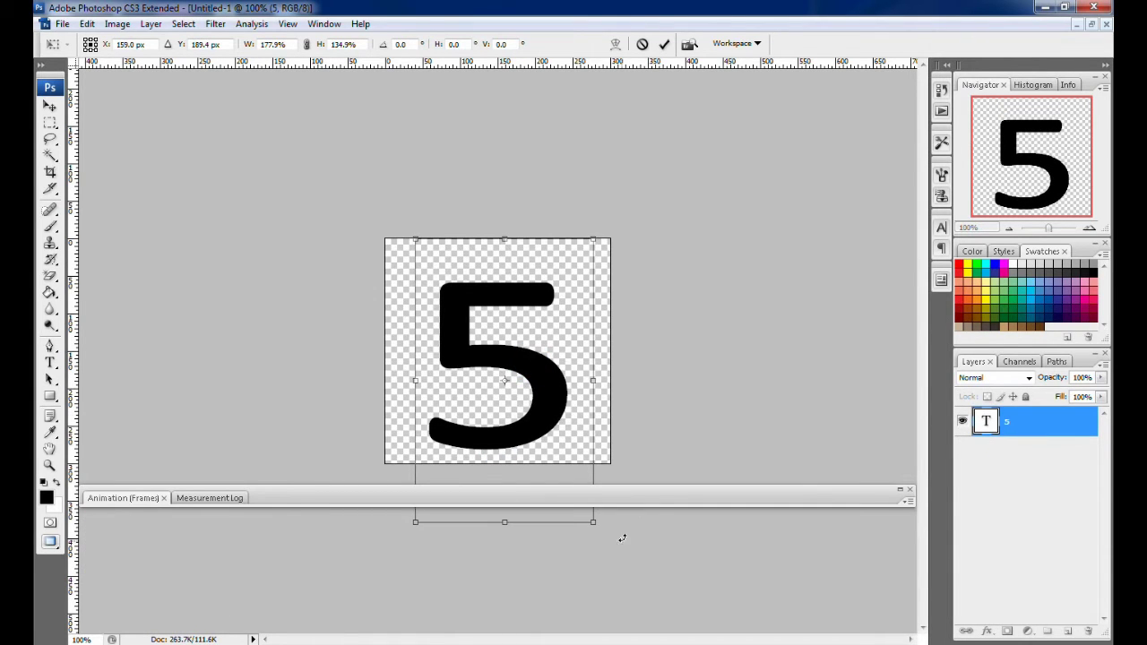
{"action": "left_click", "coordinate": [650, 508]}
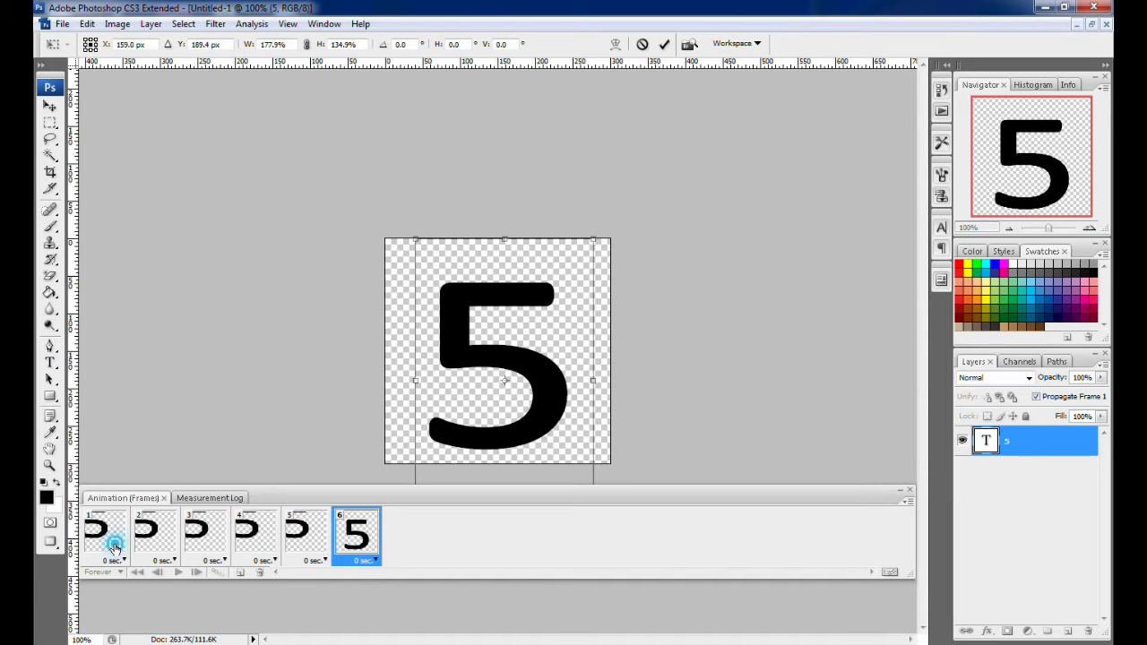
{"action": "left_click", "coordinate": [51, 106]}
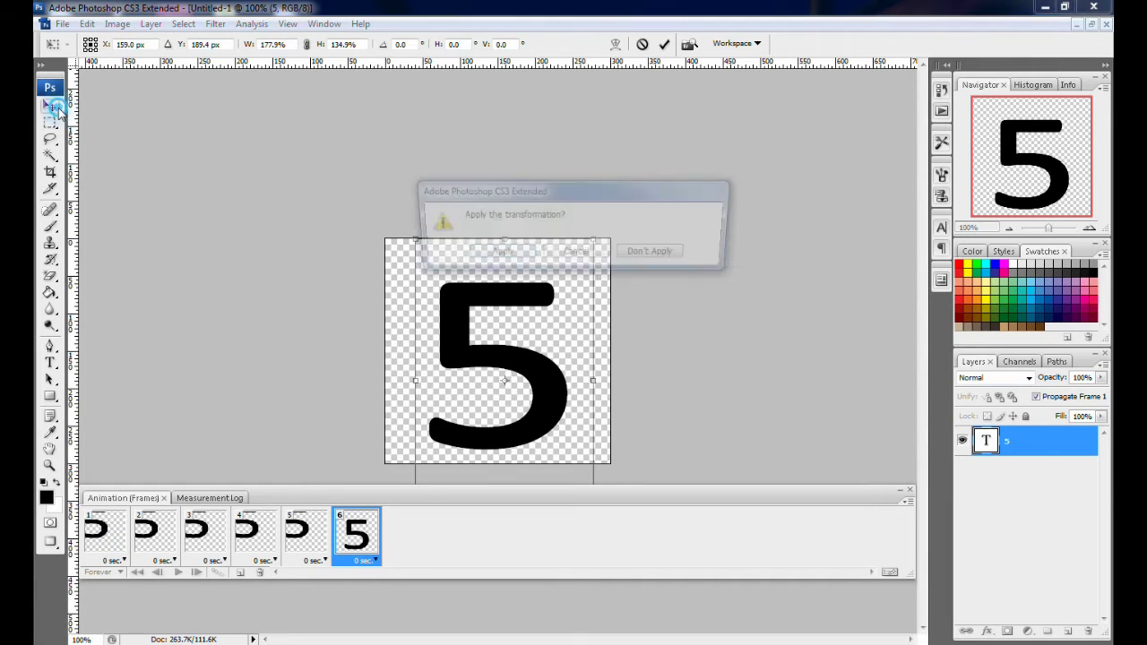
{"action": "left_click", "coordinate": [498, 253]}
- In frame 6, move the enlarged 5 up slightly so it is vertically centred on the canvas
{"action": "left_click", "coordinate": [116, 532]}
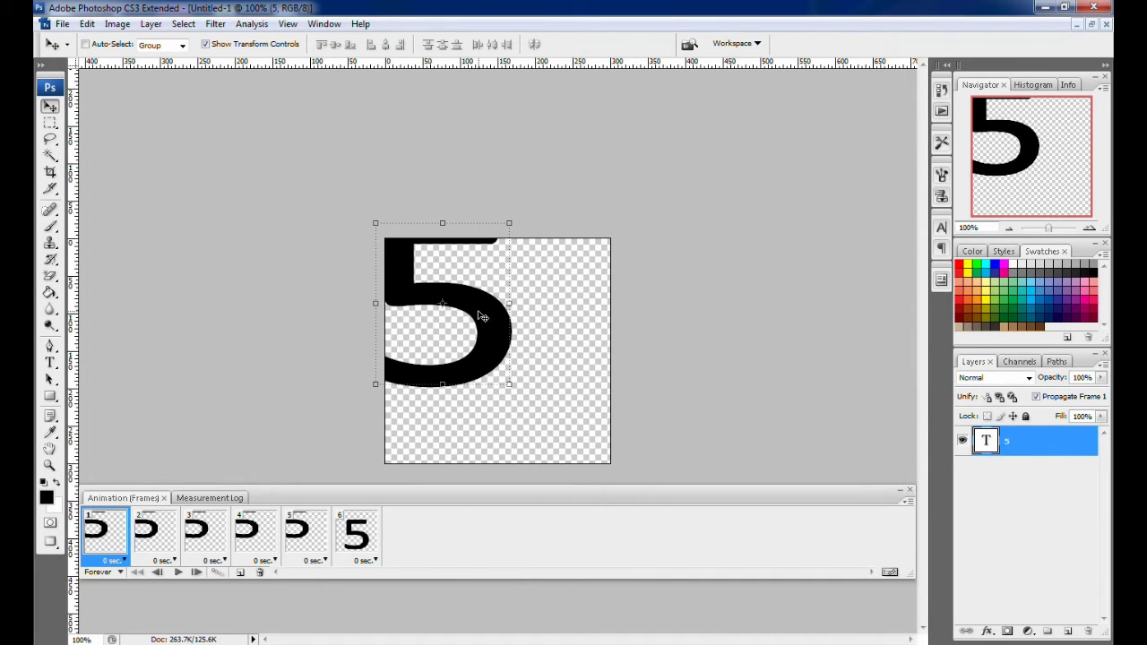
{"action": "left_click", "coordinate": [357, 535]}
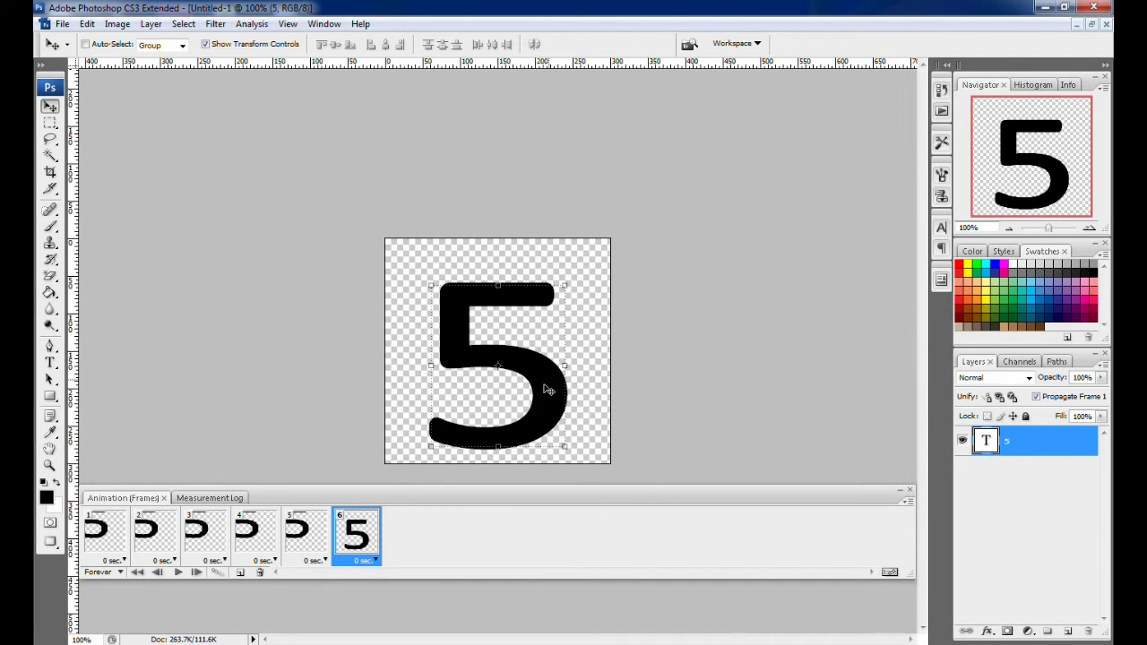
{"action": "left_click_drag", "start_coordinate": [548, 394], "coordinate": [548, 378]}
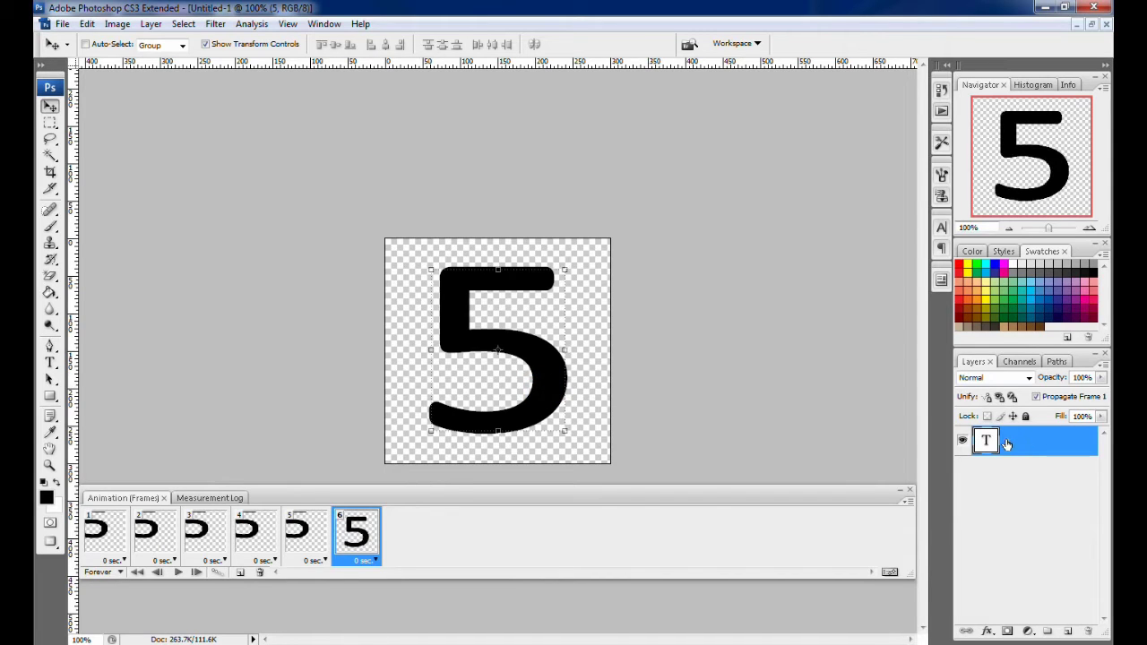
- Duplicate the 5 text layer and hide the original layer in frame 5
{"action": "left_click_drag", "start_coordinate": [989, 445], "coordinate": [1066, 631]}
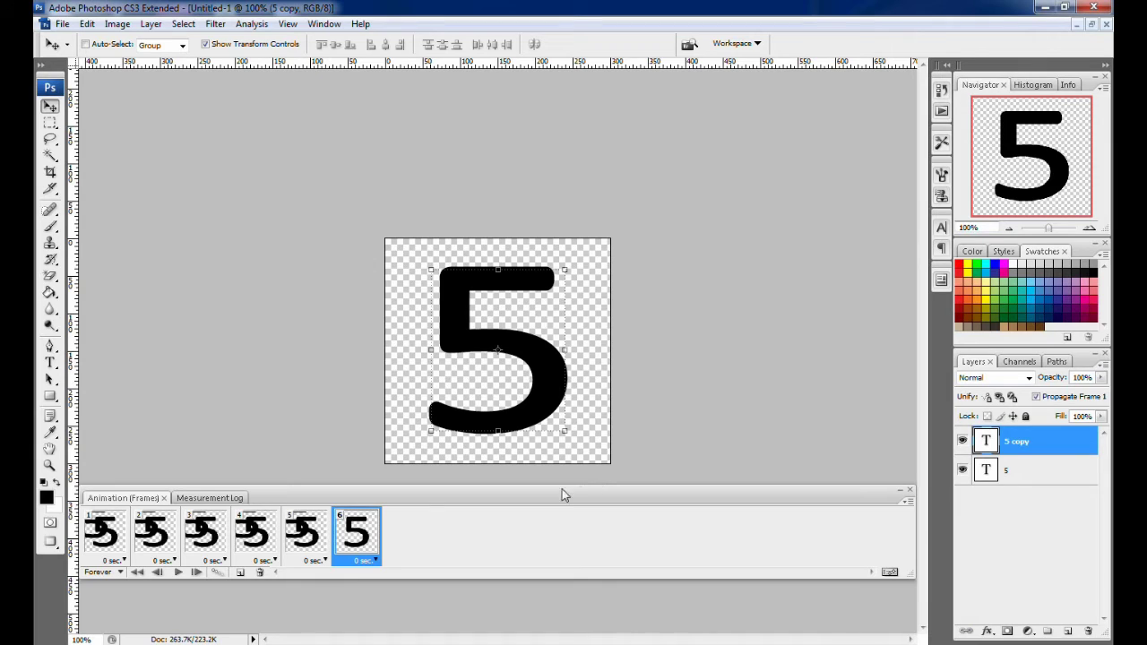
{"action": "left_click", "coordinate": [307, 535]}
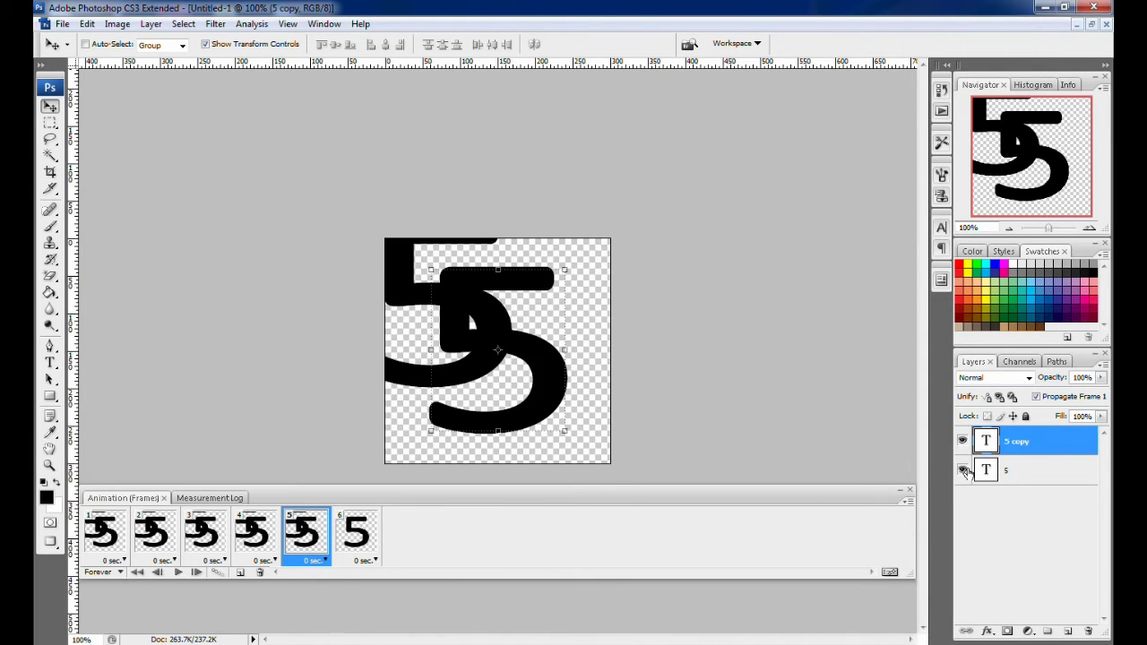
{"action": "left_click", "coordinate": [963, 471]}
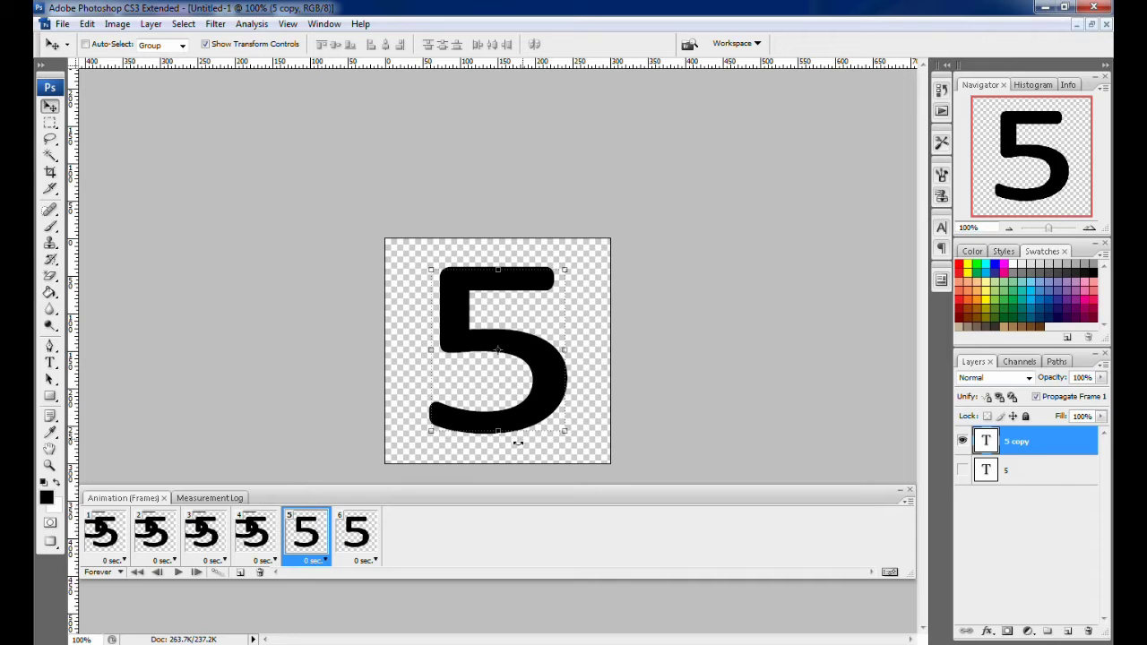
- Duplicate the 5 copy layer and hide the two older text layers in frame 4
{"action": "left_click_drag", "start_coordinate": [1031, 448], "coordinate": [1068, 633]}
{"action": "left_click", "coordinate": [250, 534]}
{"action": "left_click", "coordinate": [962, 499]}
{"action": "left_click", "coordinate": [962, 469]}
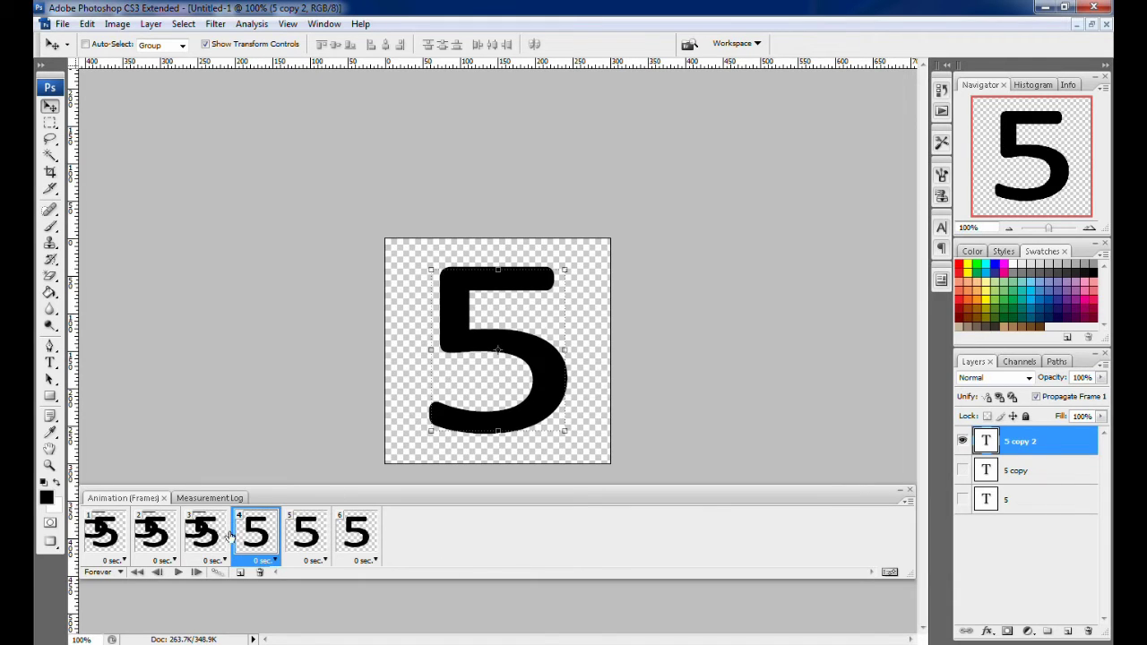
- For frame 3, duplicate the 5 copy 2 layer and hide the three text layers beneath the new copy
{"action": "left_click", "coordinate": [208, 535]}
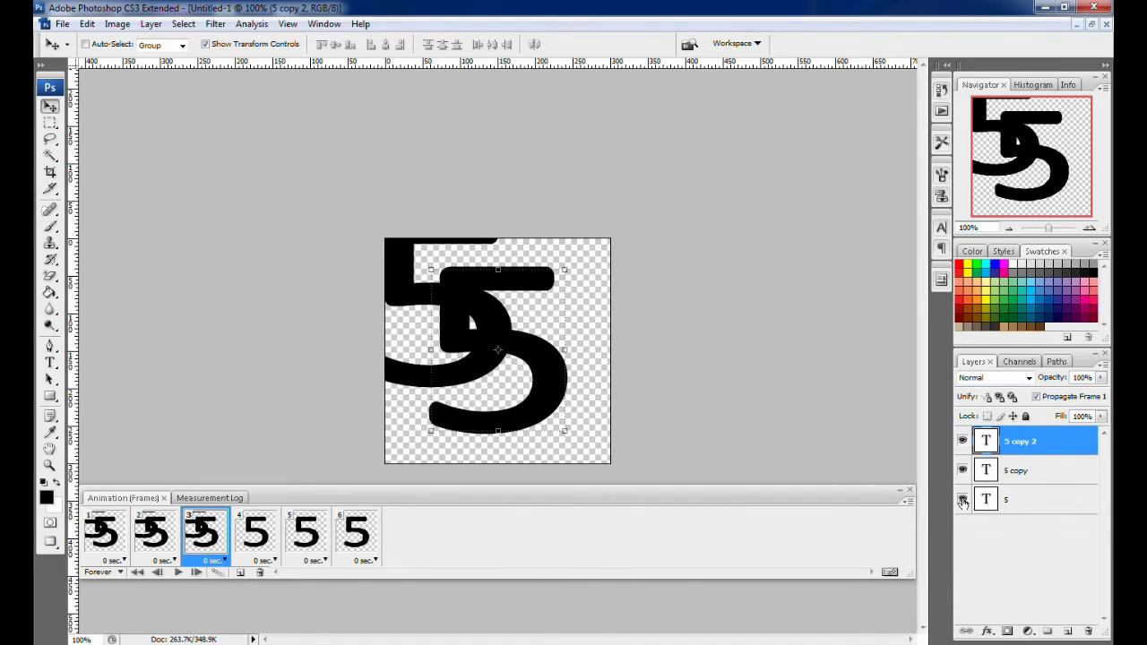
{"action": "left_click_drag", "start_coordinate": [1024, 448], "coordinate": [1047, 631]}
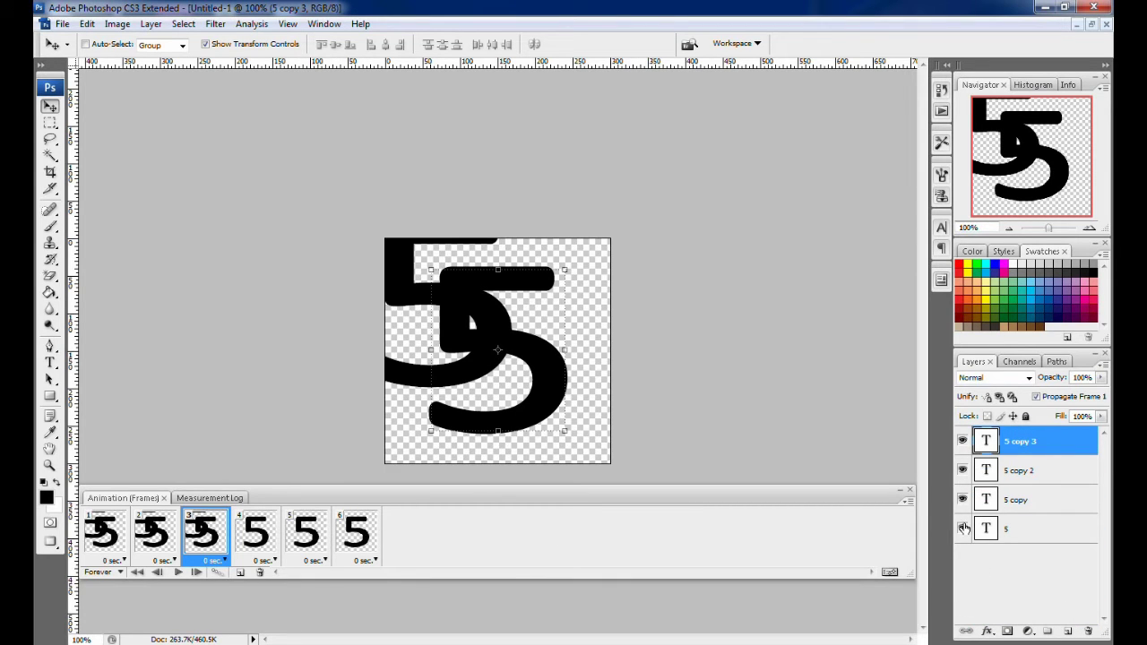
{"action": "left_click_drag", "start_coordinate": [964, 527], "coordinate": [951, 484]}
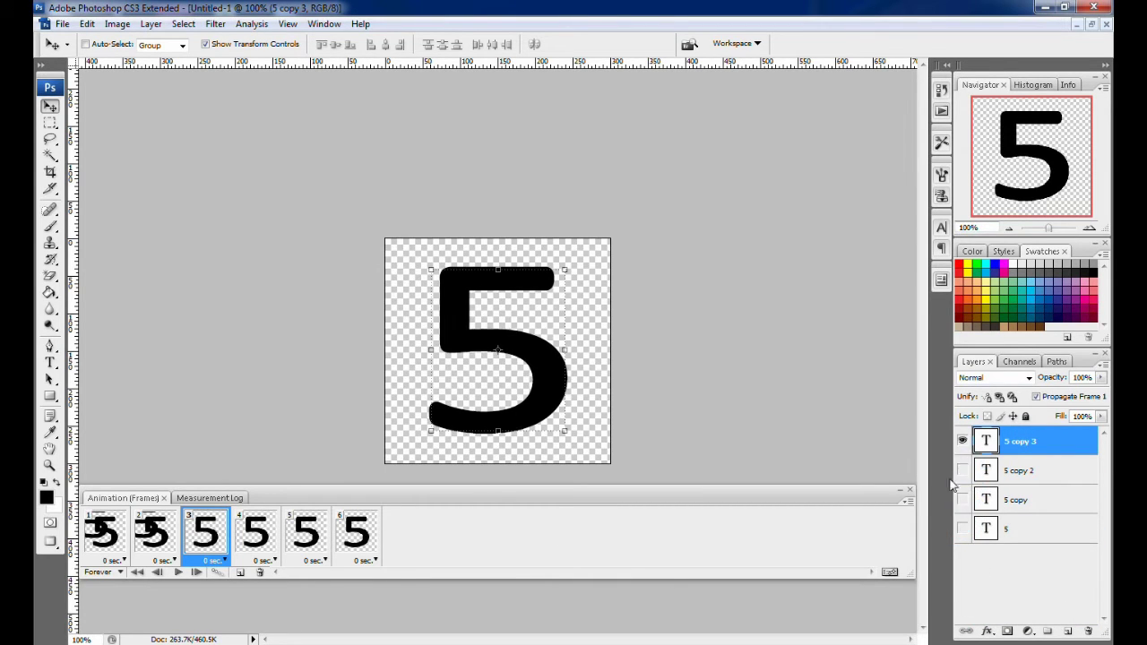
- Add one more text layer copy each for frames 2 and 1, hiding all older layers in each frame
{"action": "left_click", "coordinate": [160, 530]}
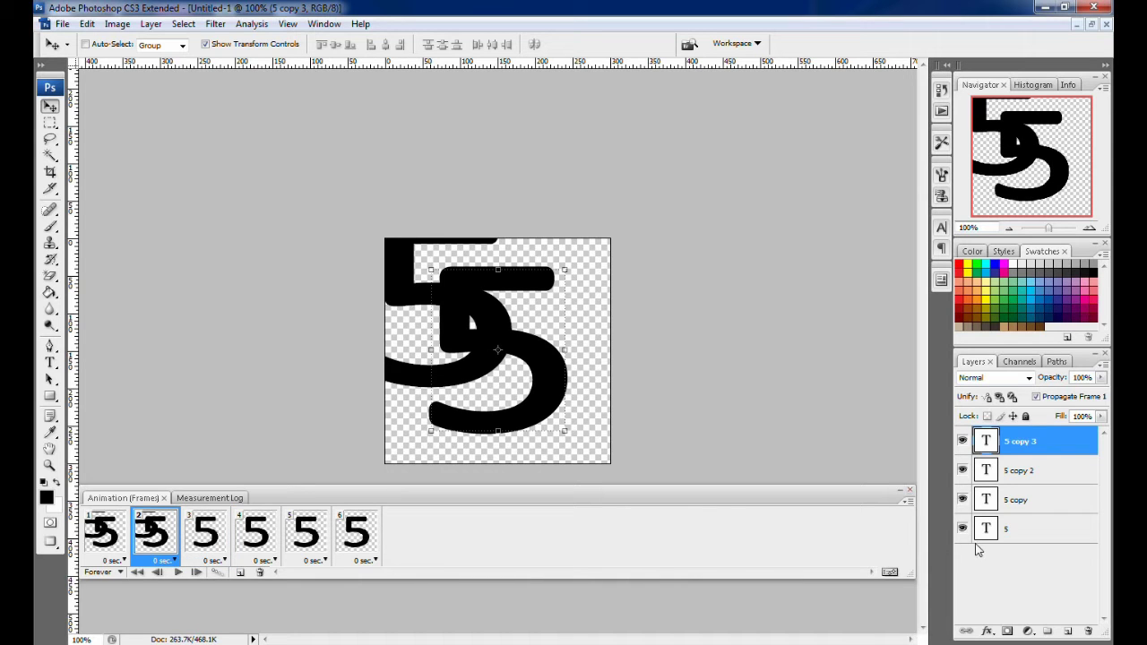
{"action": "left_click_drag", "start_coordinate": [1035, 466], "coordinate": [1067, 631]}
{"action": "left_click_drag", "start_coordinate": [964, 558], "coordinate": [1067, 630]}
{"action": "left_click", "coordinate": [108, 545]}
{"action": "left_click_drag", "start_coordinate": [972, 584], "coordinate": [960, 469]}
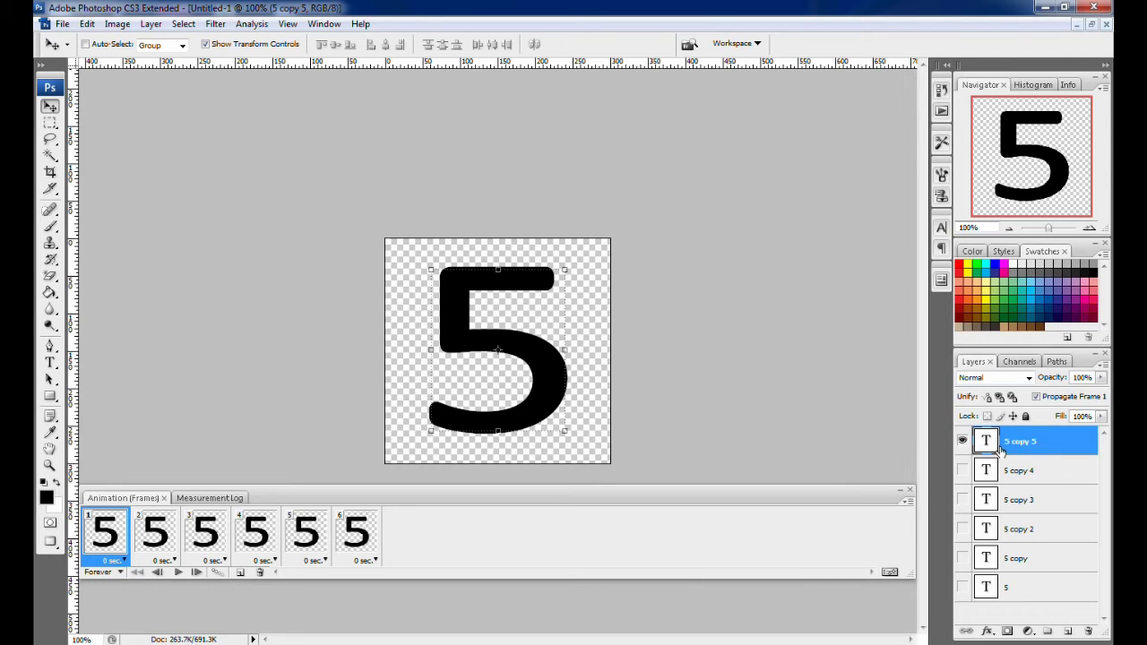
- Make frame 2 show only the 5 copy 4 layer and frame 3 only the 5 copy 3 layer
{"action": "left_click", "coordinate": [158, 535]}
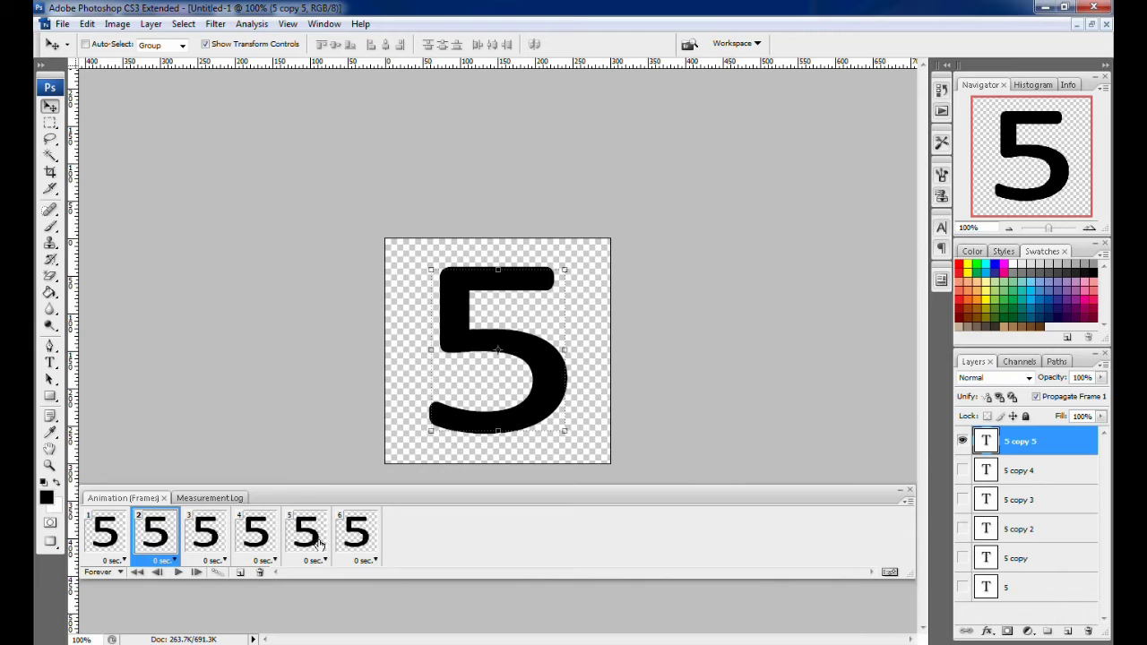
{"action": "left_click", "coordinate": [962, 470]}
{"action": "left_click", "coordinate": [962, 440]}
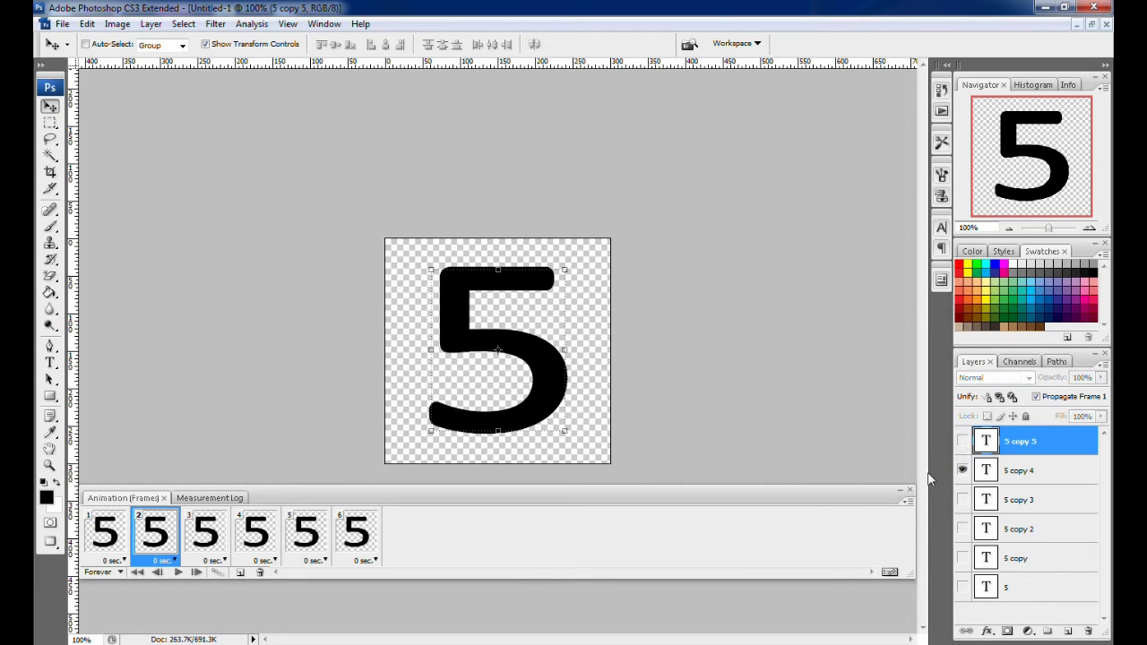
{"action": "left_click", "coordinate": [208, 533]}
{"action": "left_click", "coordinate": [962, 440]}
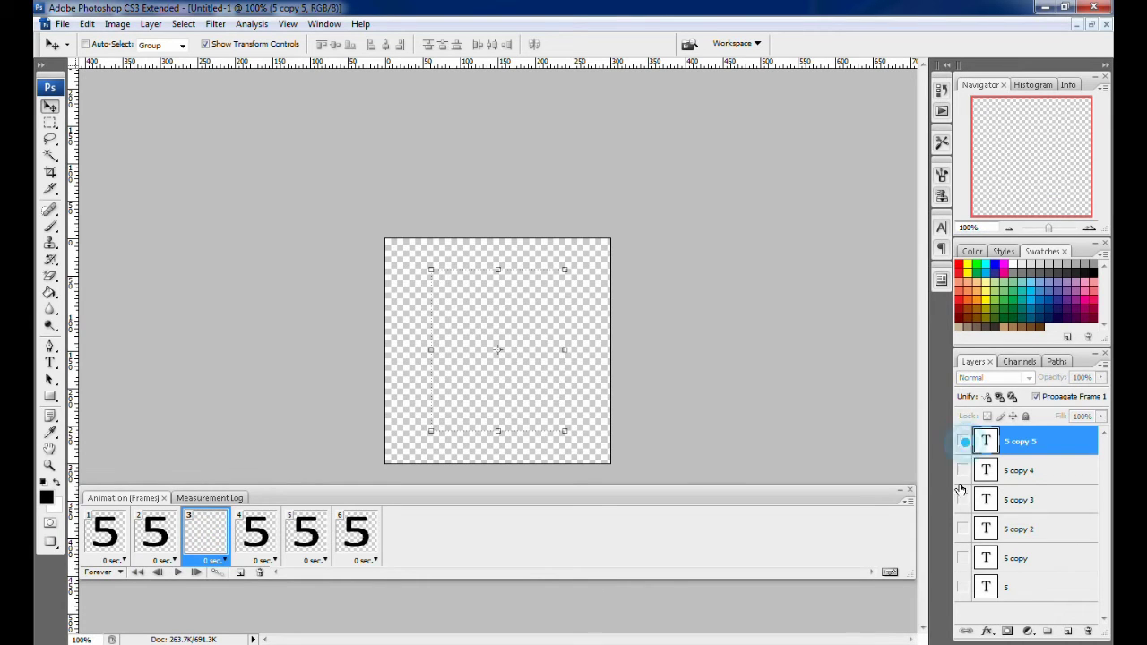
{"action": "left_click", "coordinate": [963, 499]}
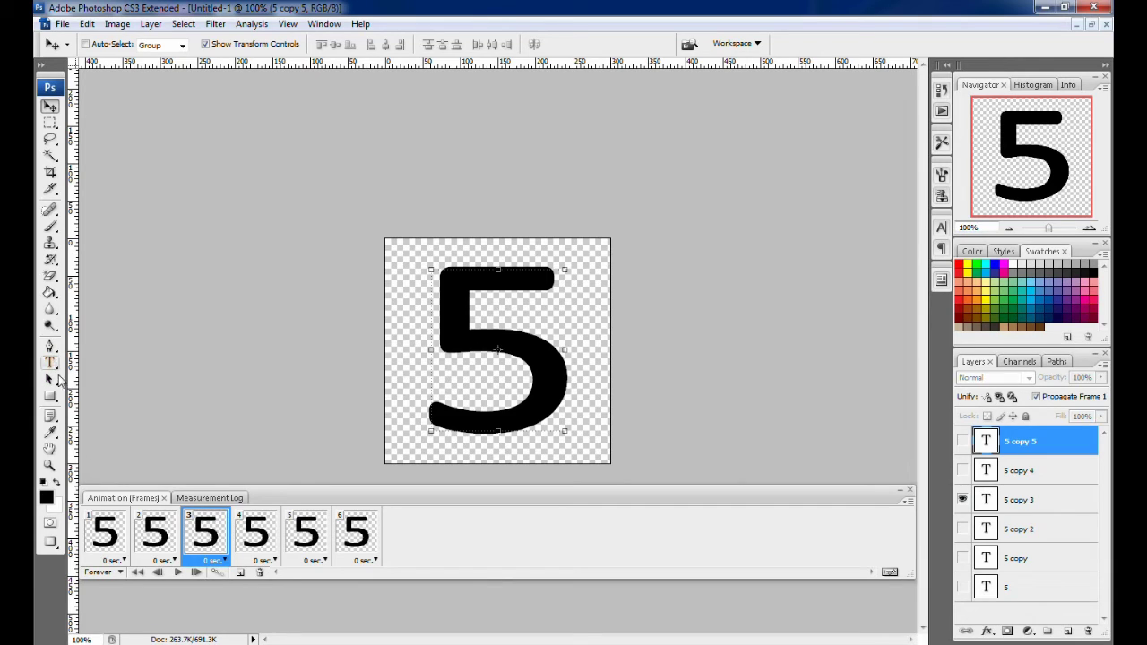
- Replace the text of the 5 copy 4 layer in frame 2 with the number 4
{"action": "left_click", "coordinate": [106, 533]}
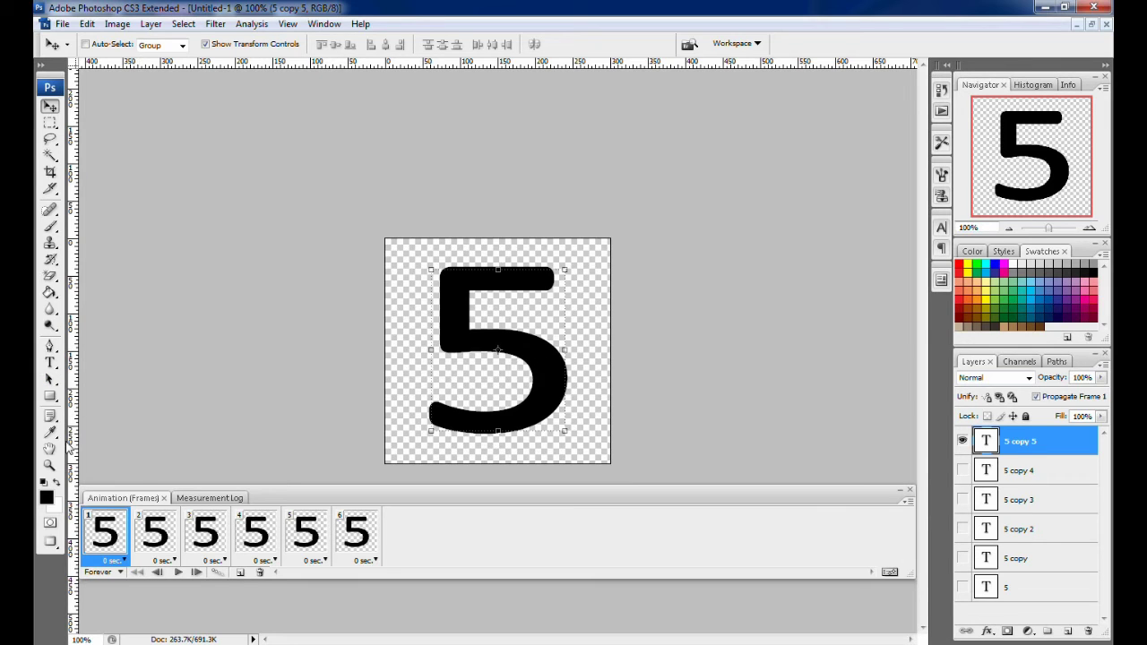
{"action": "left_click", "coordinate": [161, 532]}
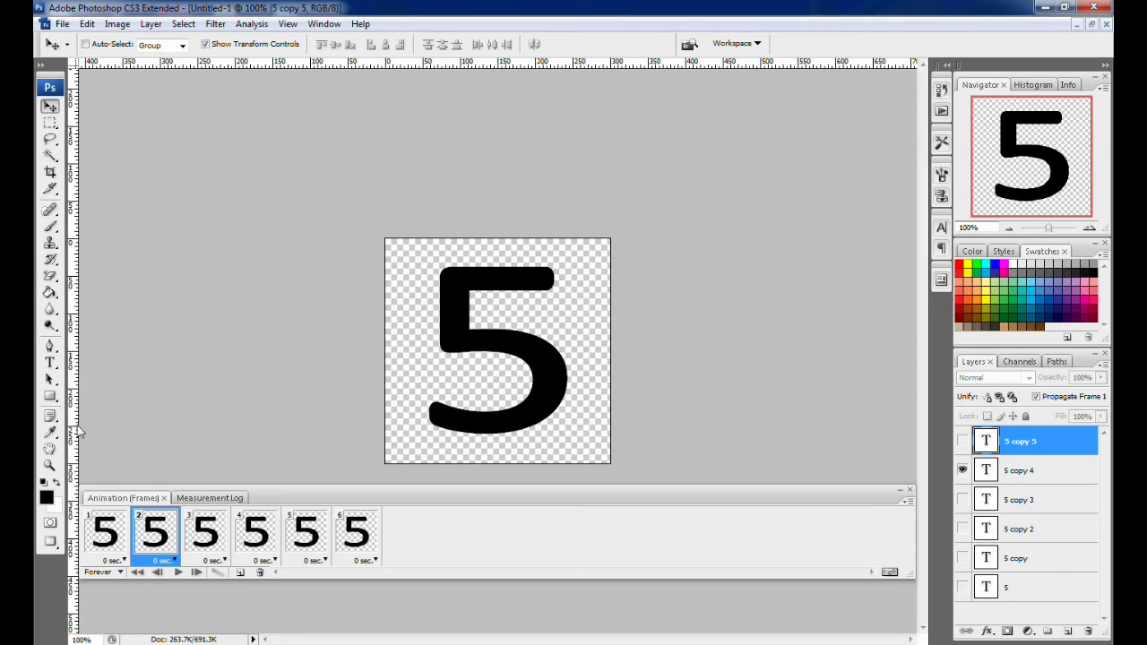
{"action": "left_click", "coordinate": [49, 362]}
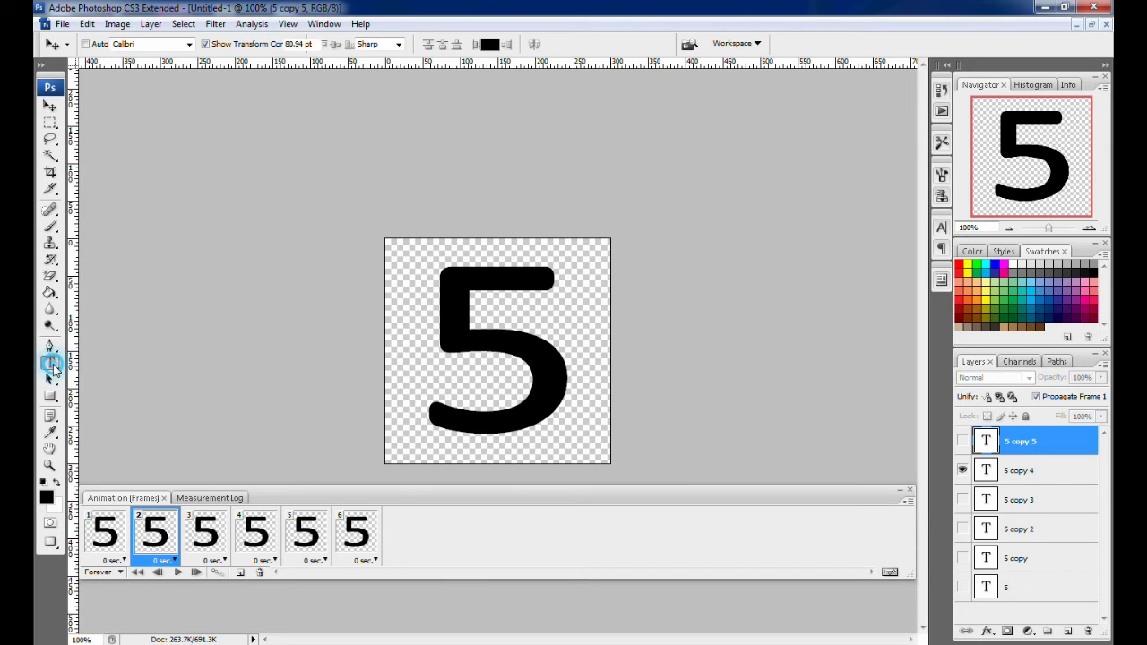
{"action": "left_click", "coordinate": [565, 373]}
{"action": "key", "text": "BackSpace"}
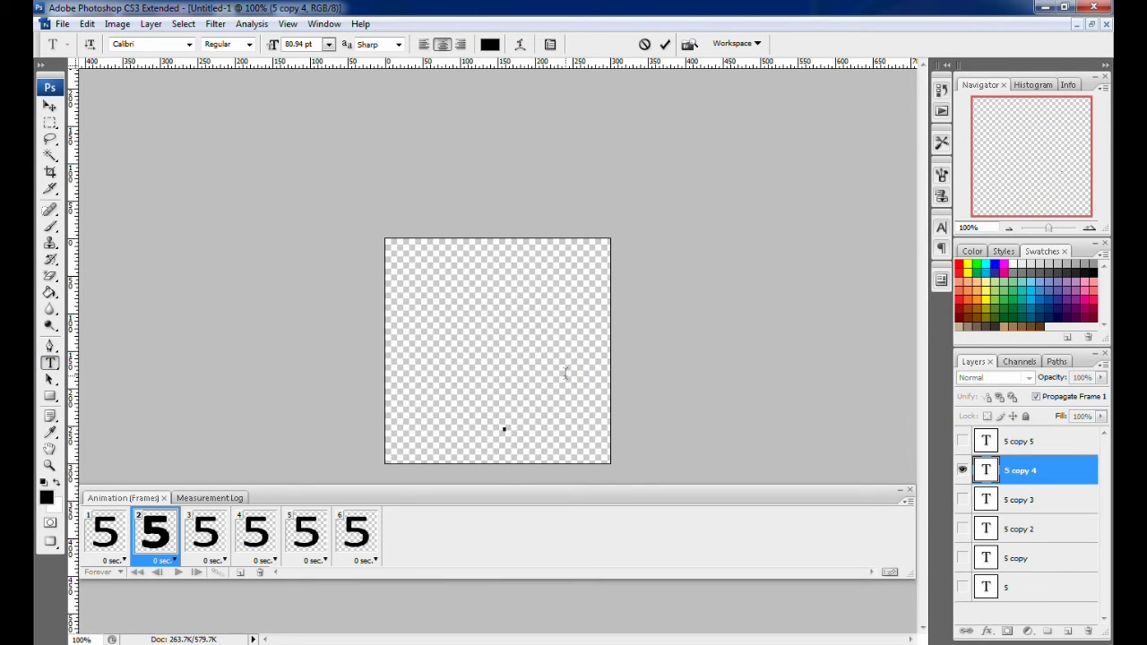
{"action": "type", "text": "4"}
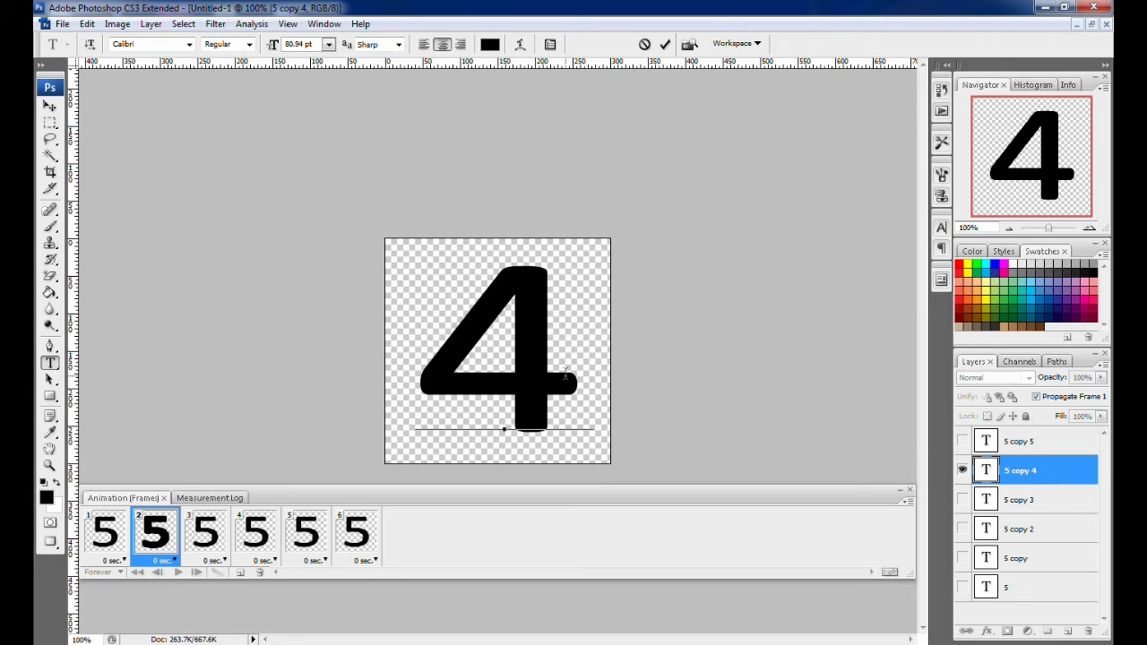
- Replace the text of the 5 copy 3 layer in frame 3 with the number 3
{"action": "left_click", "coordinate": [216, 531]}
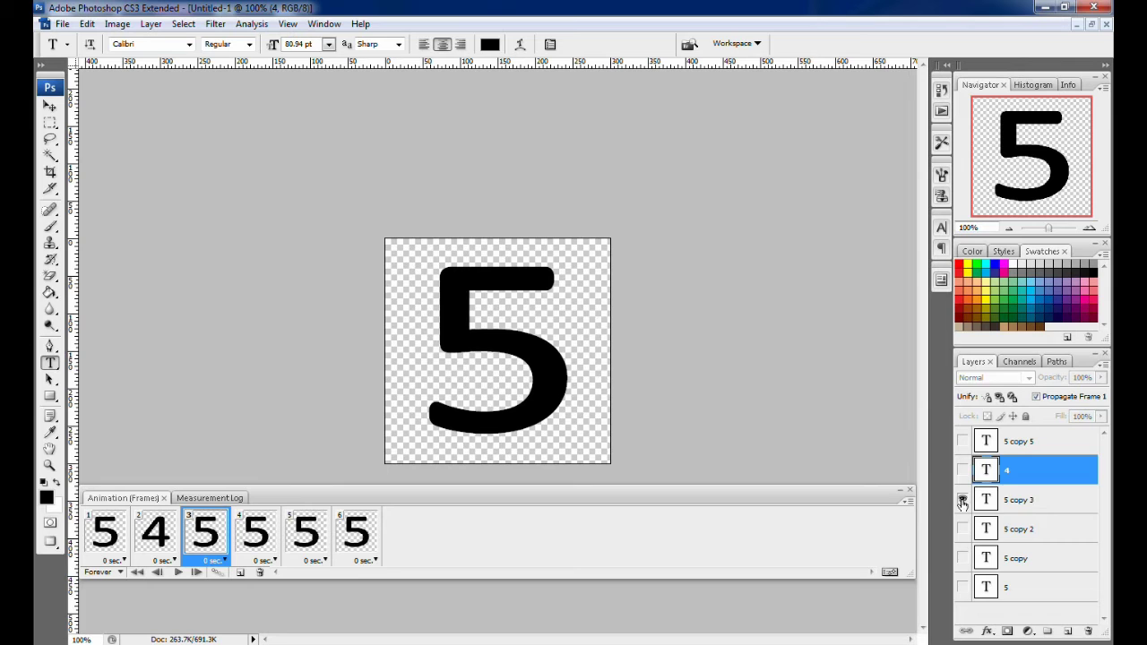
{"action": "left_click", "coordinate": [1044, 504]}
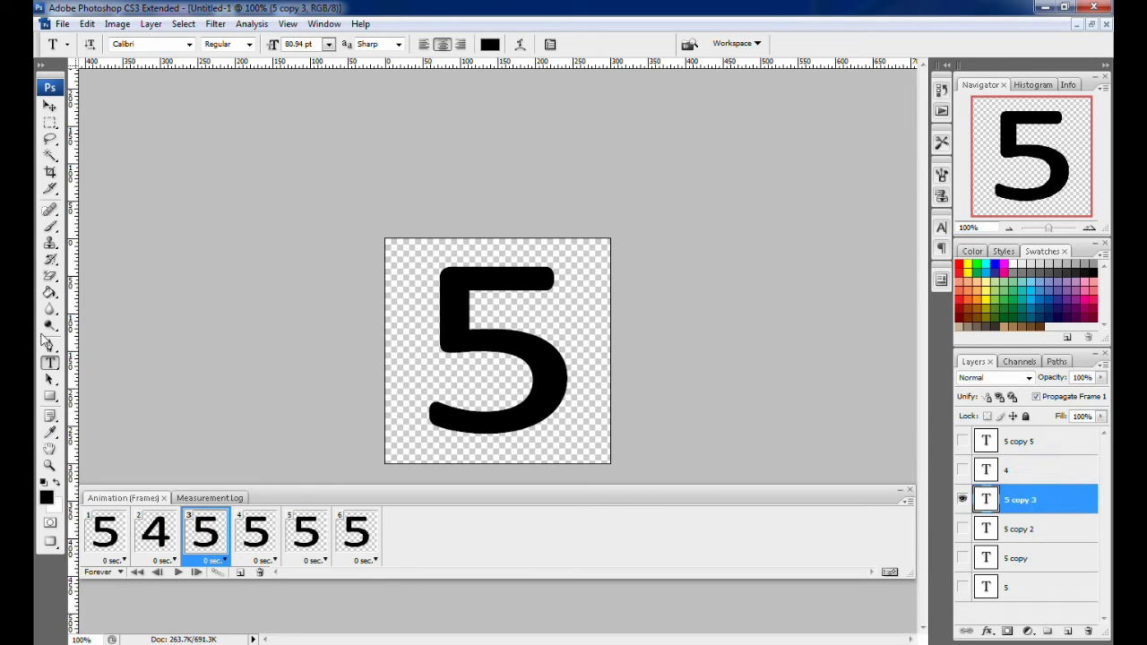
{"action": "left_click", "coordinate": [562, 371]}
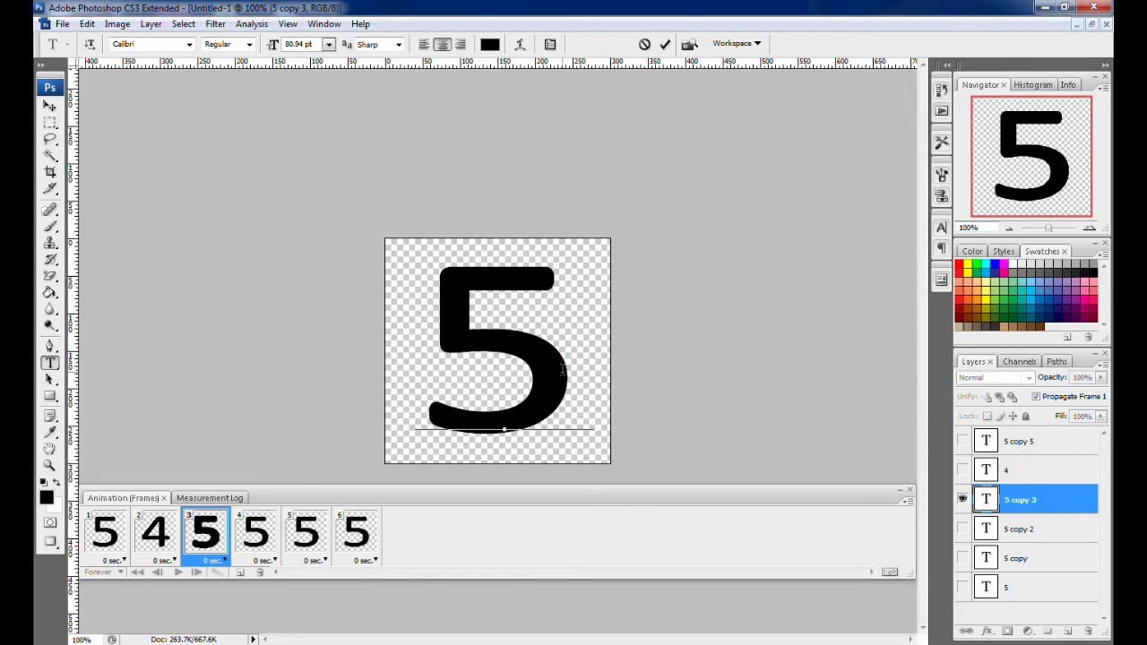
{"action": "key", "text": "BackSpace"}
{"action": "type", "text": "3"}
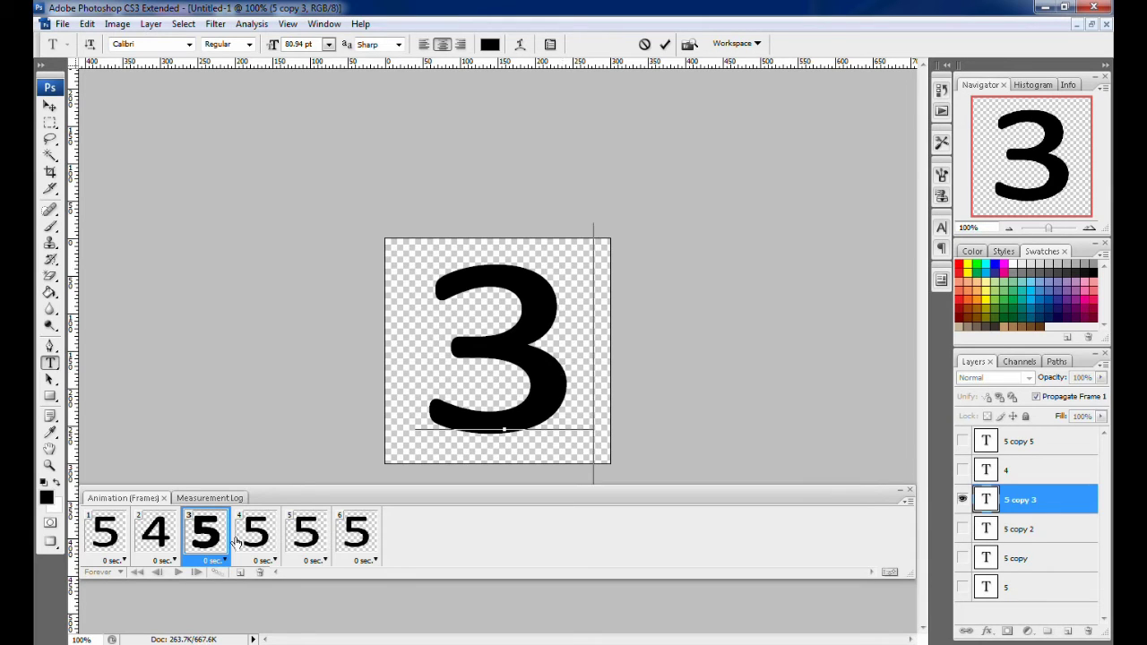
- In frame 4, show the 5 copy 2 layer instead of 5 copy 5 and change its text to 2
{"action": "left_click", "coordinate": [267, 538]}
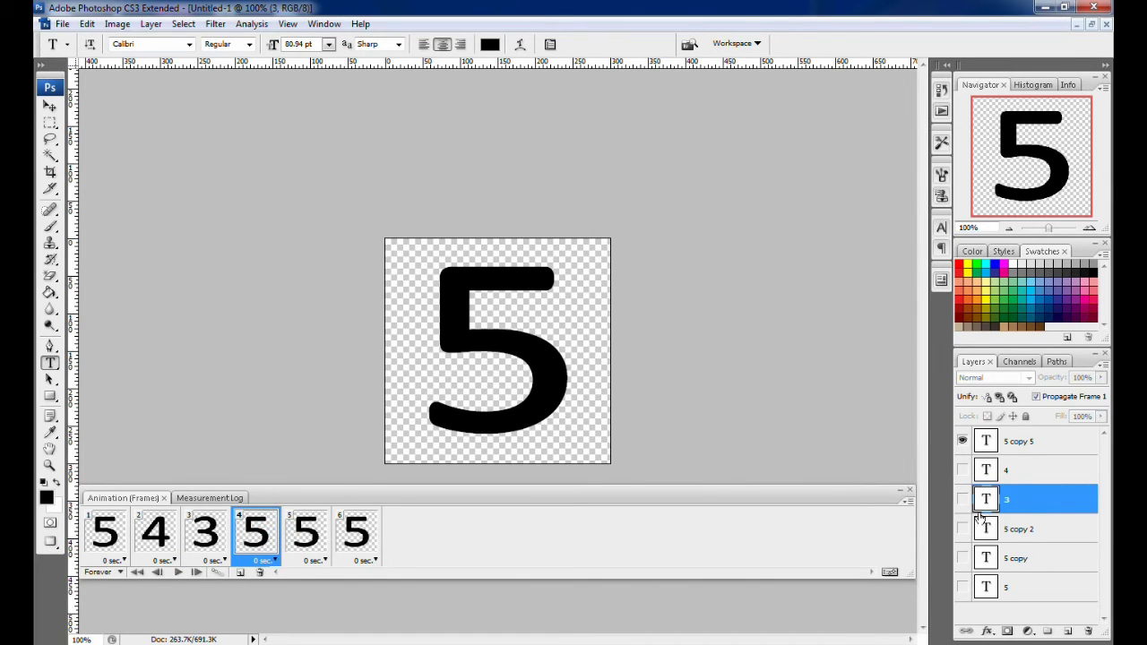
{"action": "left_click", "coordinate": [1021, 530]}
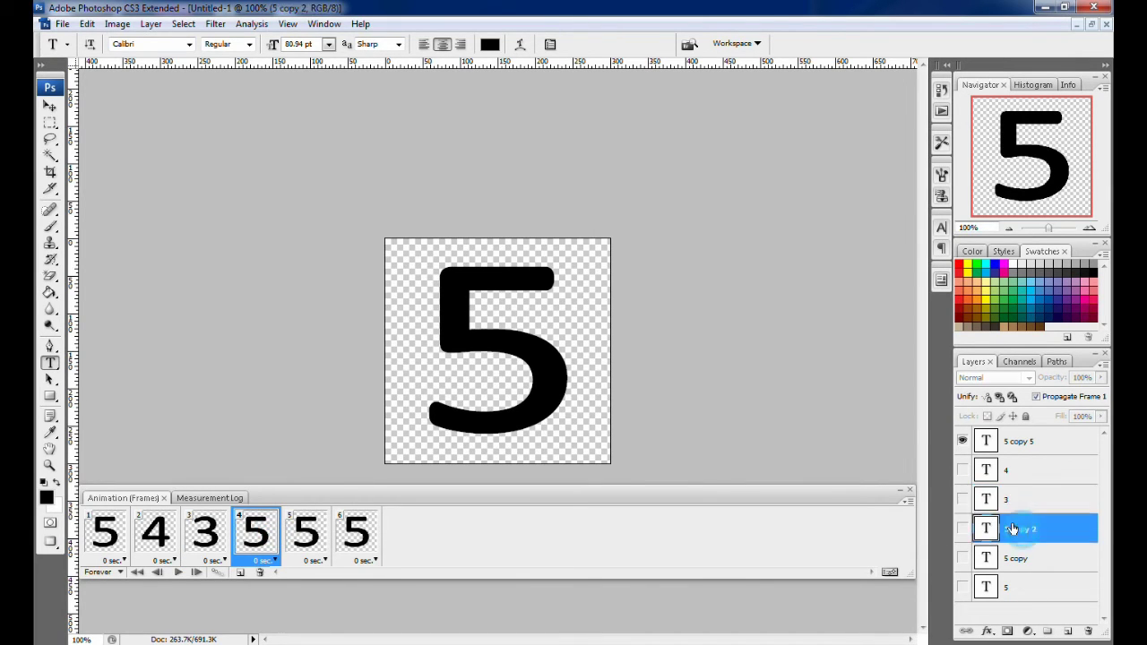
{"action": "left_click", "coordinate": [963, 441]}
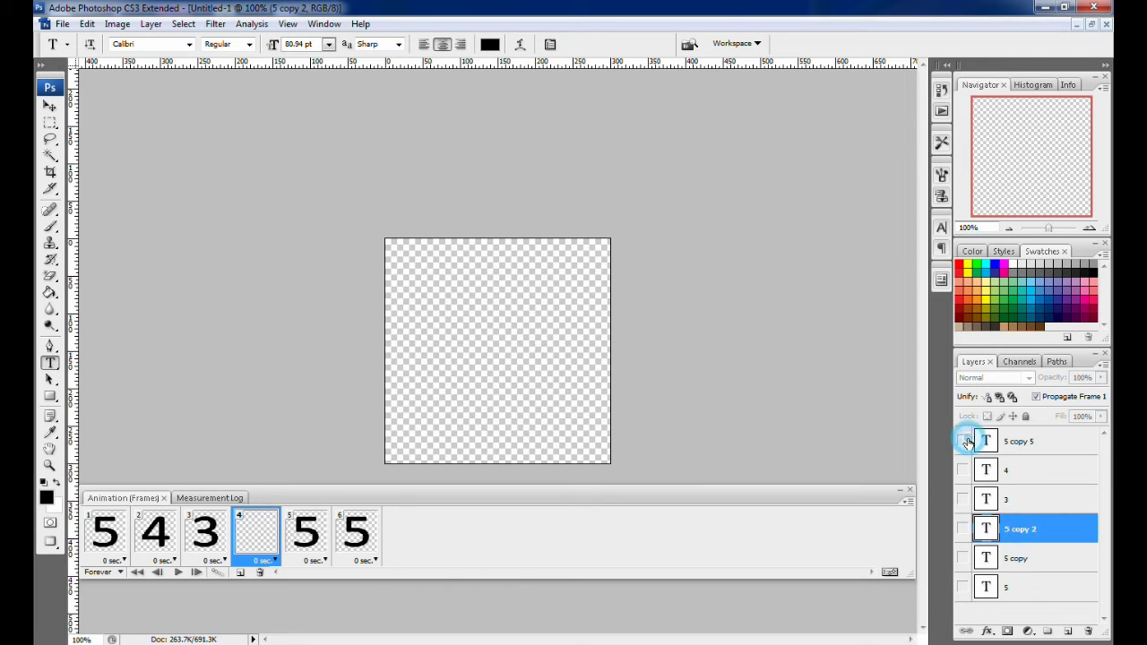
{"action": "left_click", "coordinate": [962, 529]}
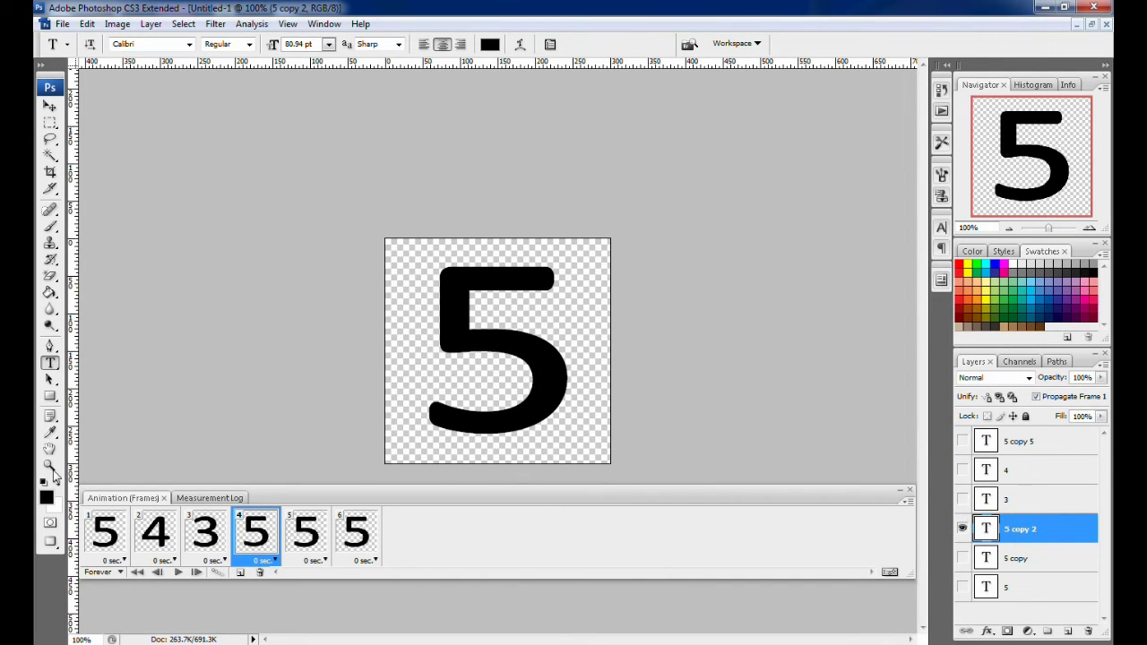
{"action": "left_click", "coordinate": [568, 358]}
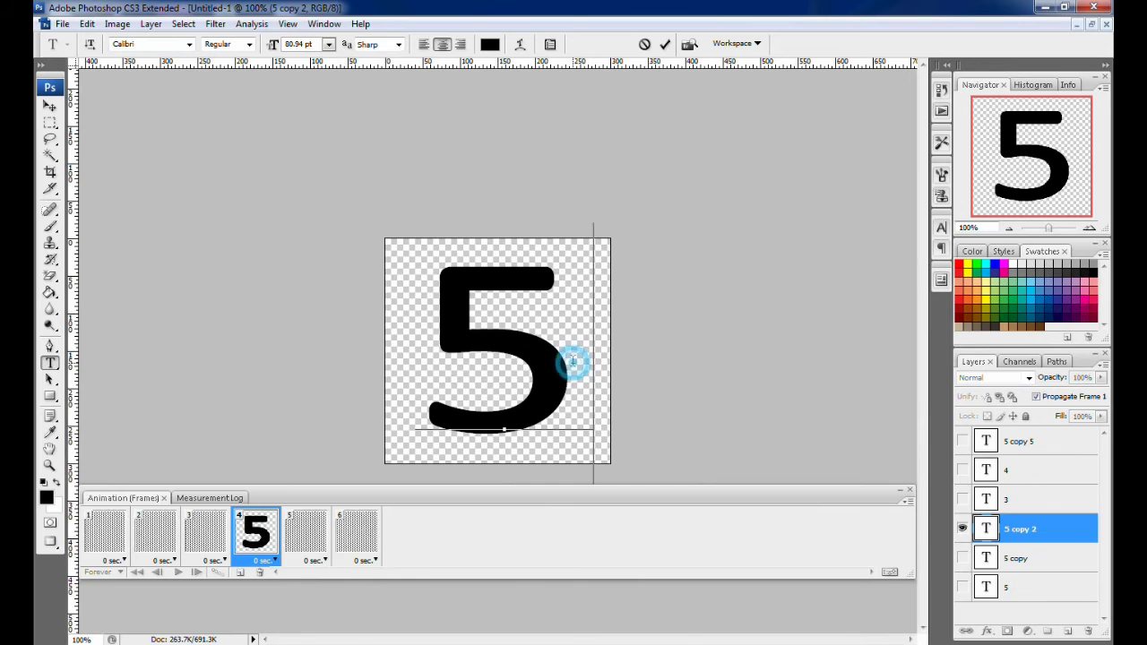
{"action": "key", "text": "BackSpace"}
{"action": "type", "text": "2"}
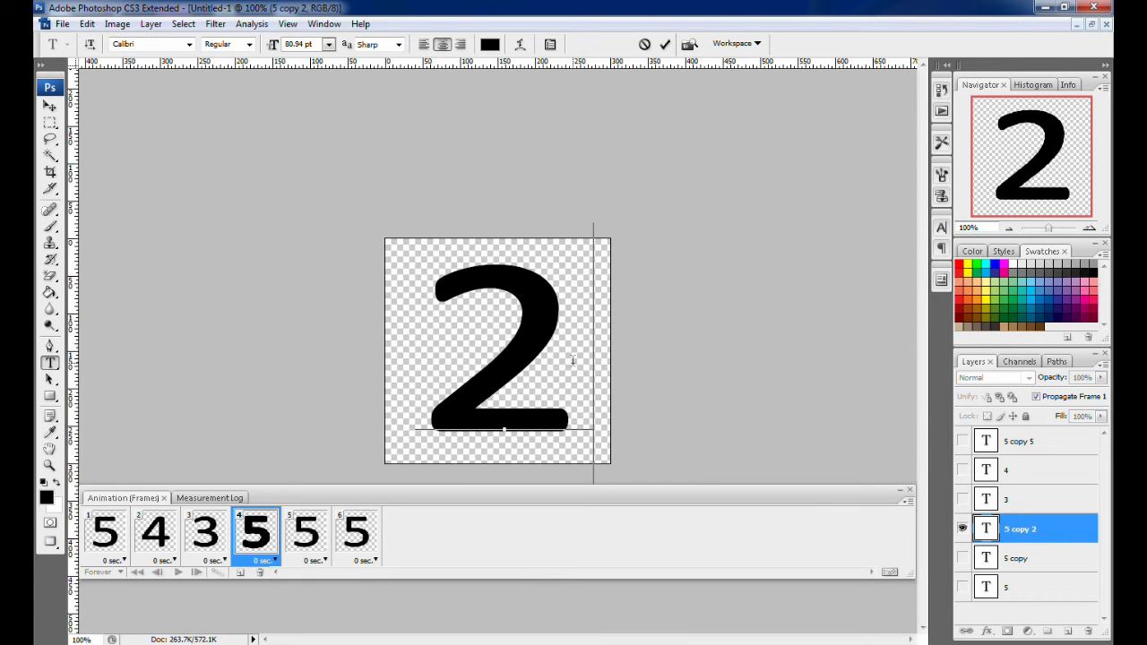
- In frame 5, show the 5 copy layer instead of 5 copy 5 and change its text to 1
{"action": "left_click", "coordinate": [306, 536]}
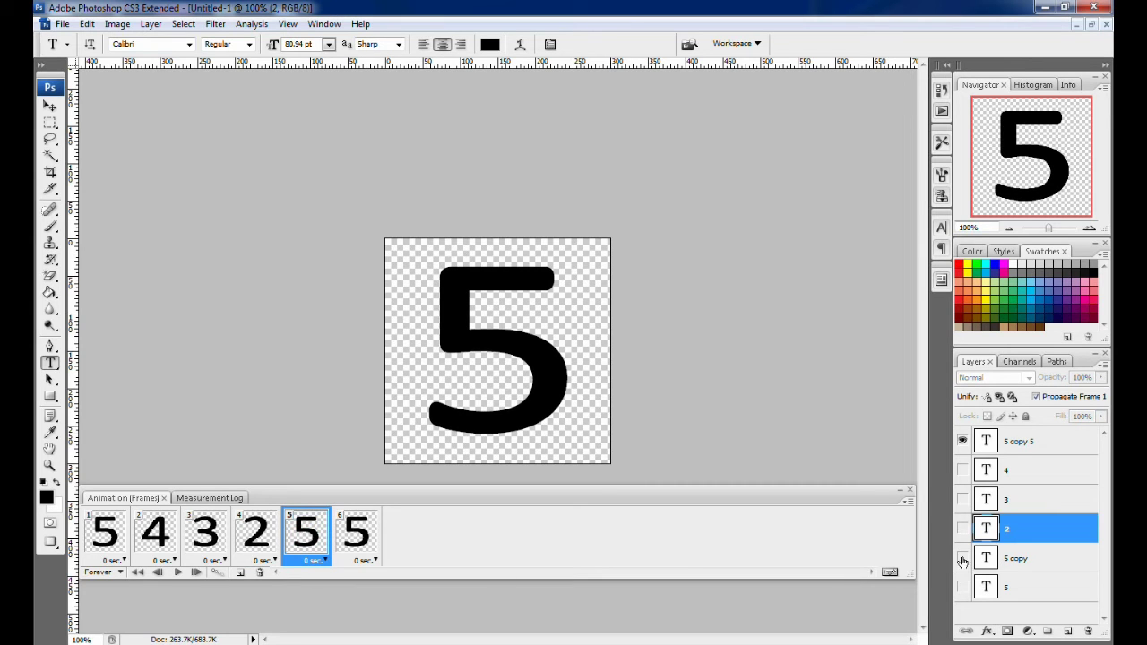
{"action": "left_click", "coordinate": [964, 440]}
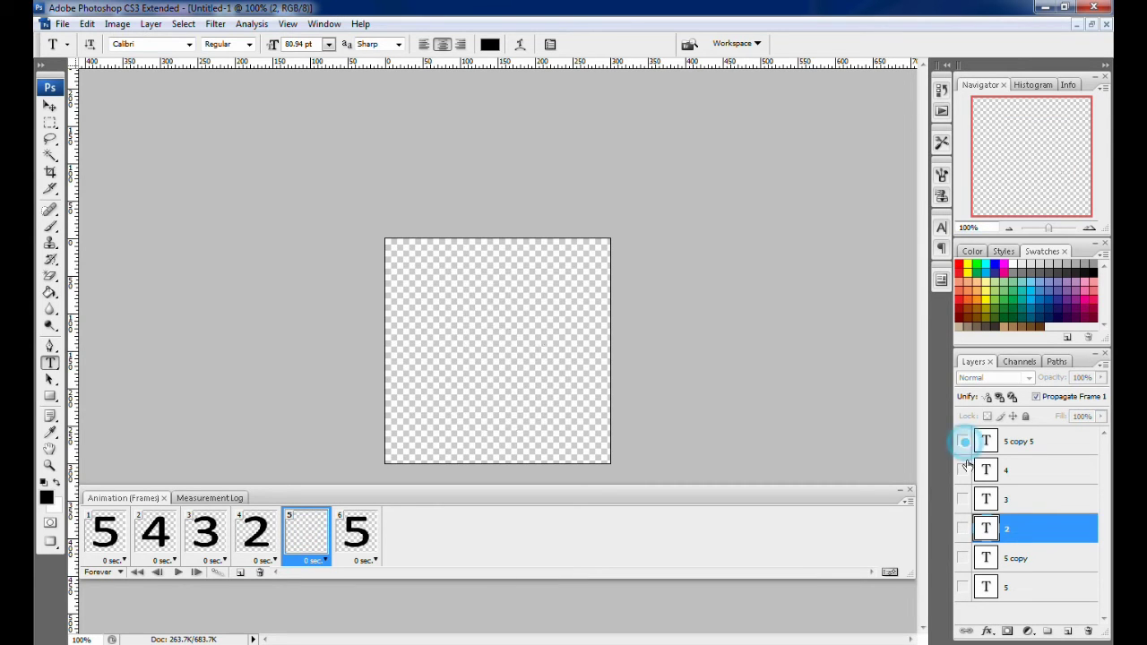
{"action": "left_click", "coordinate": [963, 557]}
{"action": "left_click", "coordinate": [1023, 559]}
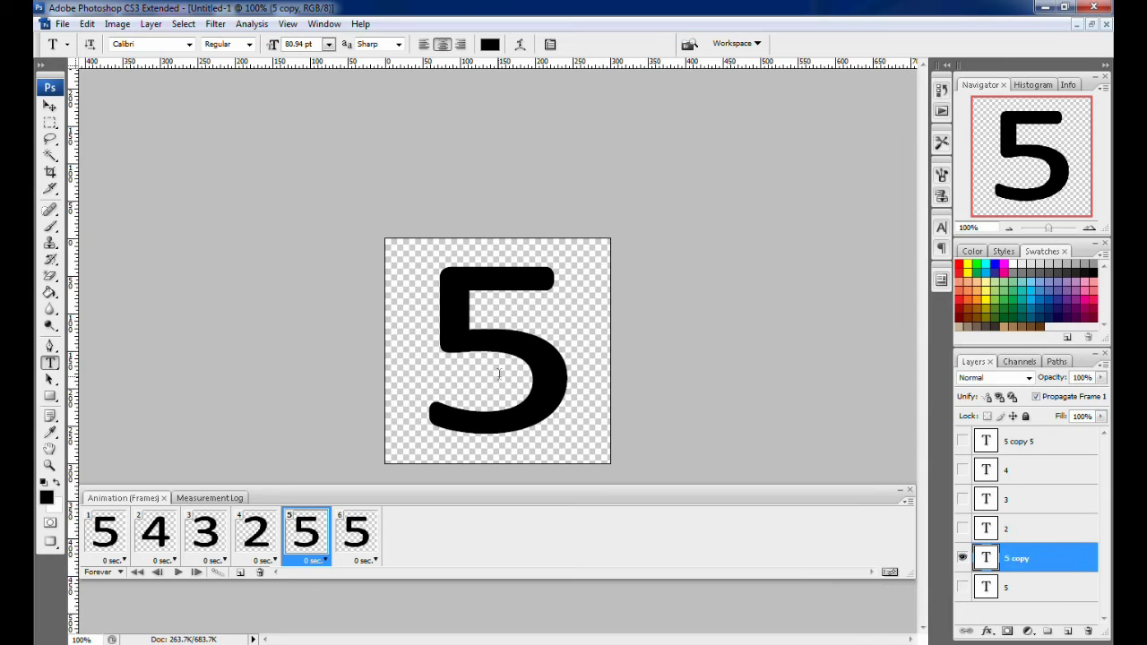
{"action": "left_click", "coordinate": [567, 379]}
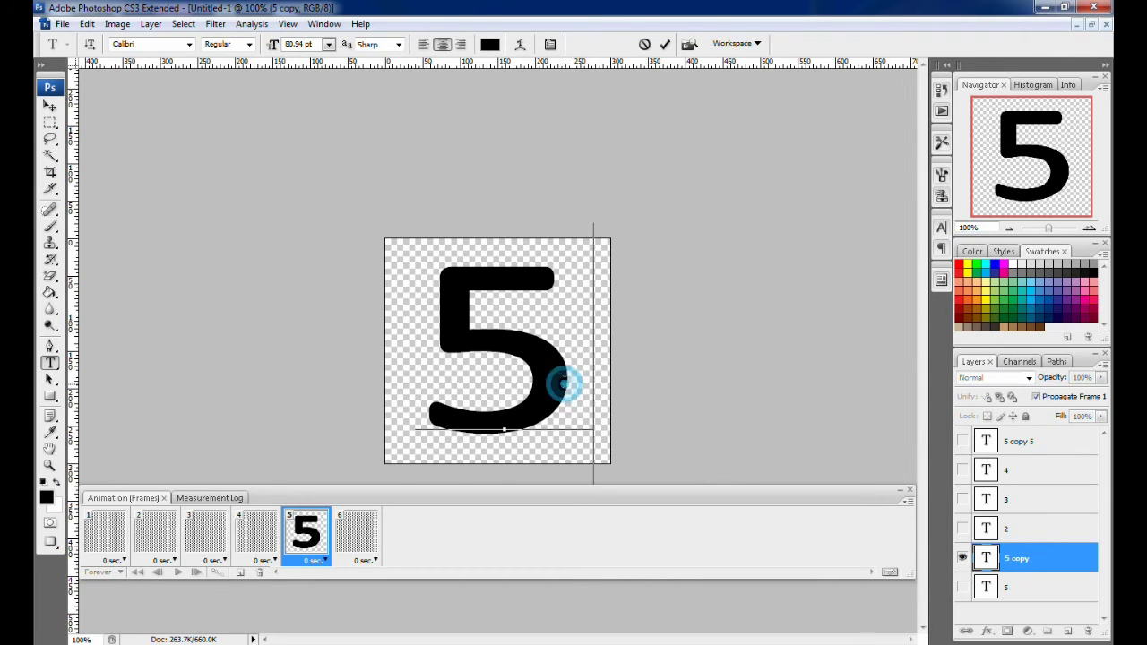
{"action": "key", "text": "BackSpace"}
{"action": "type", "text": "1"}
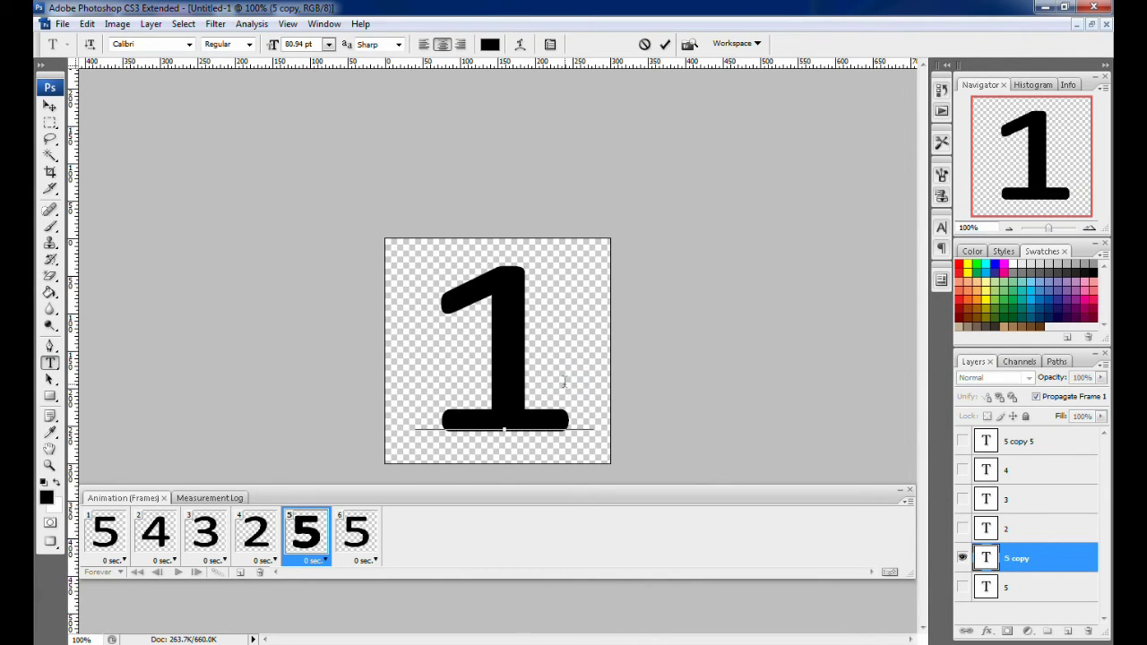
- In frame 6, show the original 5 layer instead of 5 copy 5 and change its text to 0
{"action": "left_click", "coordinate": [361, 544]}
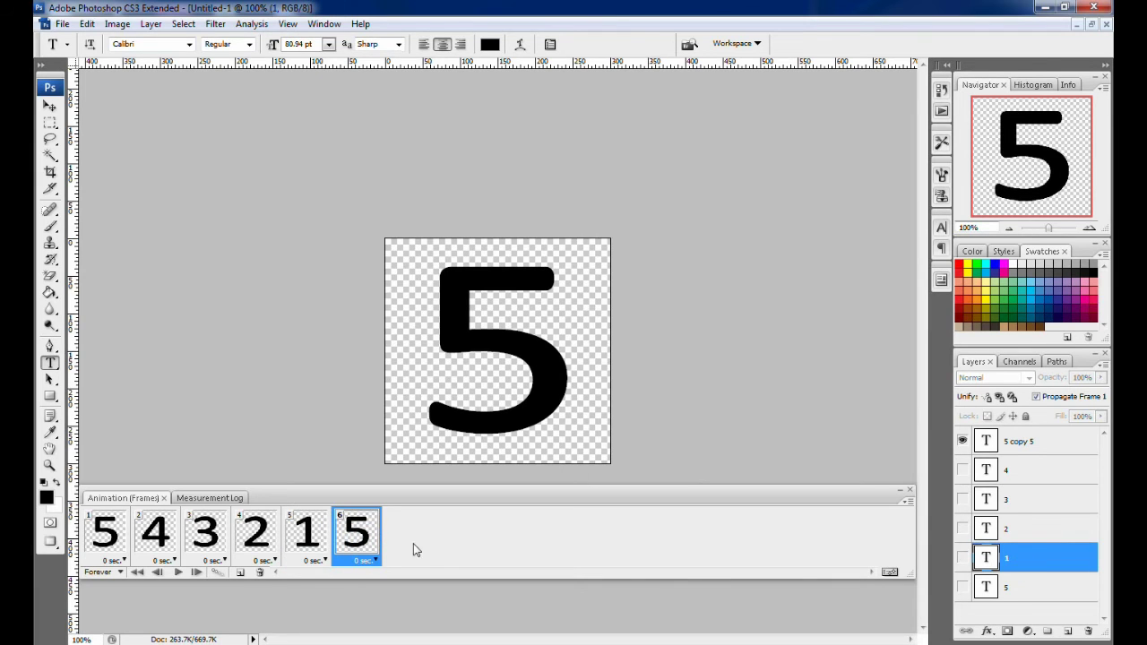
{"action": "left_click", "coordinate": [963, 440]}
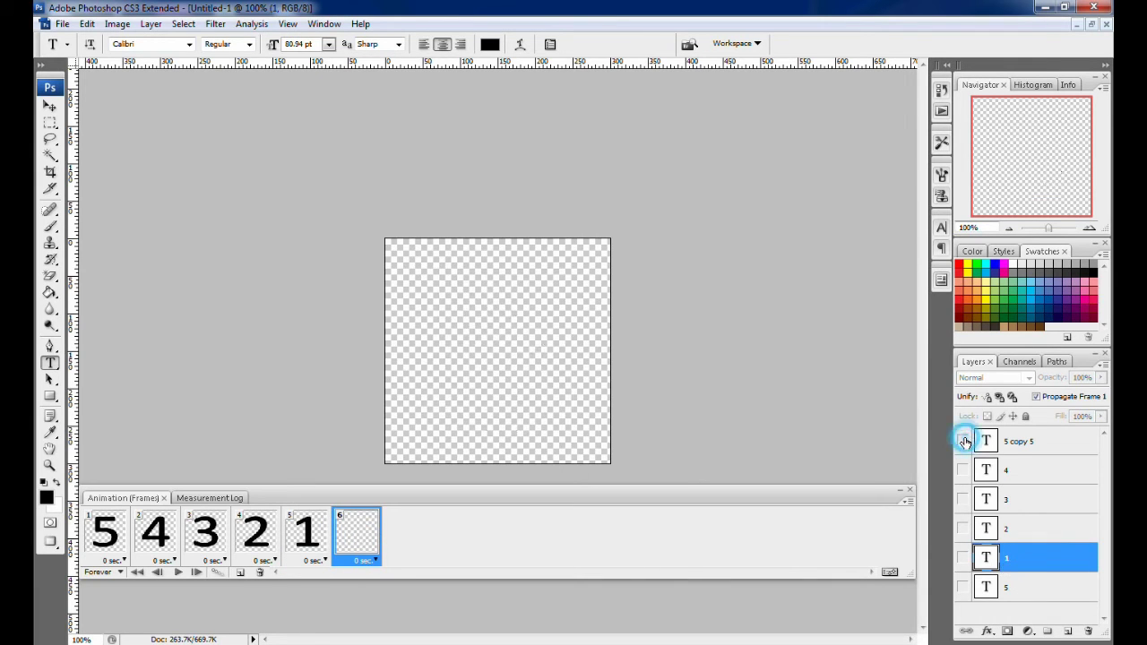
{"action": "left_click", "coordinate": [1008, 588]}
{"action": "left_click", "coordinate": [962, 586]}
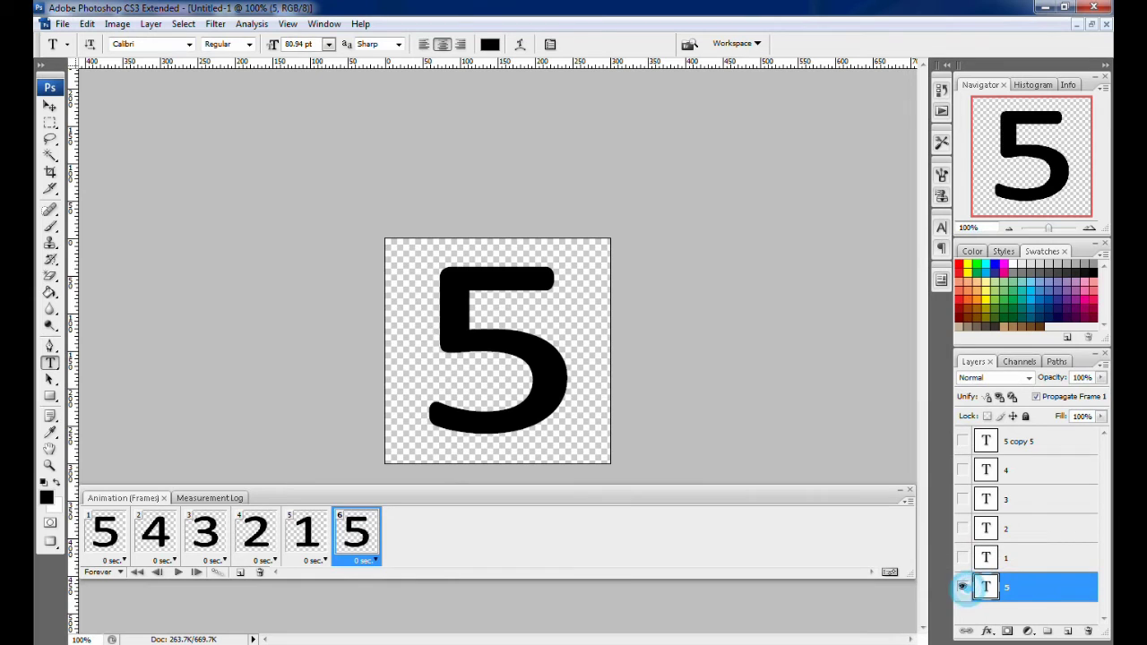
{"action": "left_click", "coordinate": [563, 390]}
{"action": "key", "text": "BackSpace"}
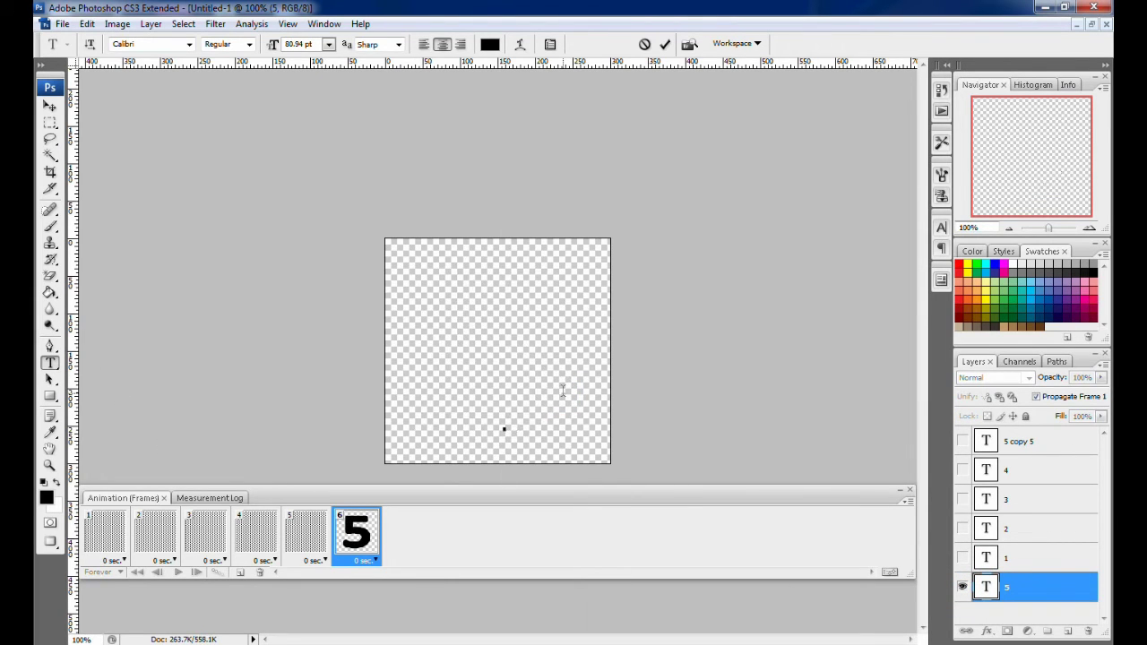
{"action": "type", "text": "0"}
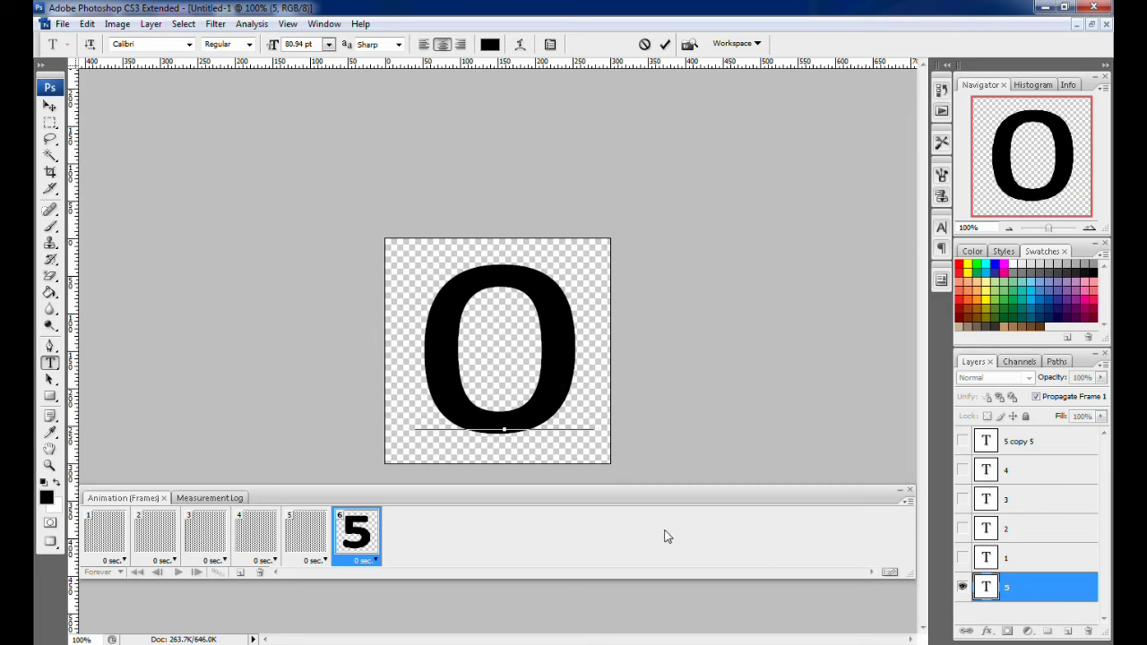
{"action": "left_click", "coordinate": [50, 105]}
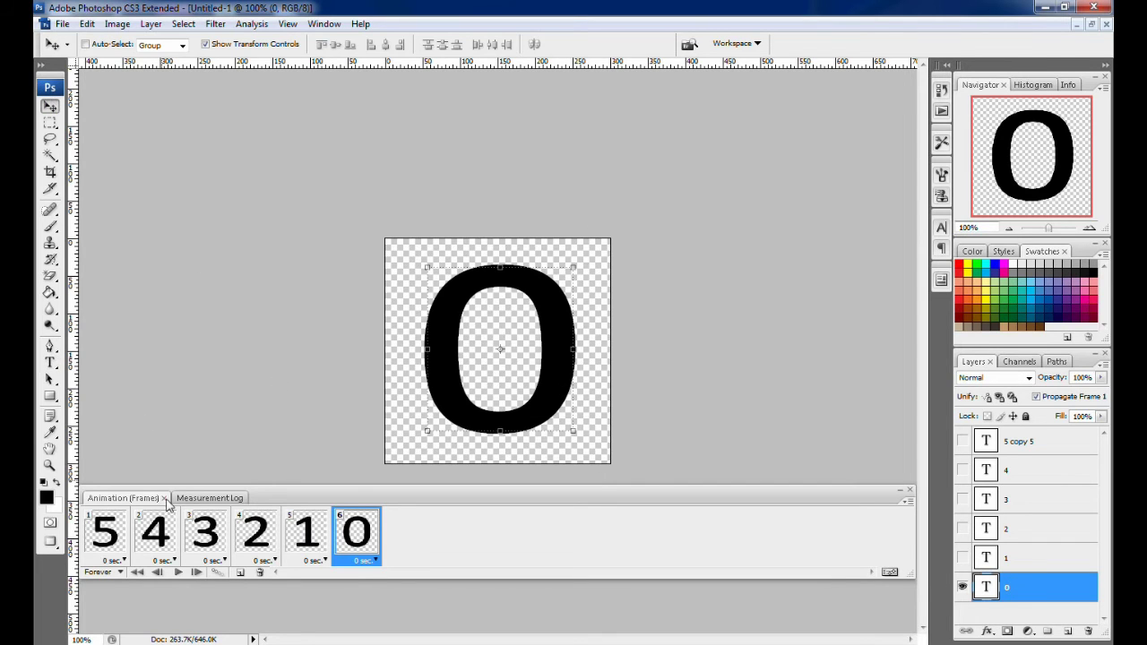
- Go through all six animation frames in order to check each frame's number and its visible layer
{"action": "left_click", "coordinate": [112, 537]}
{"action": "left_click", "coordinate": [152, 536]}
{"action": "left_click", "coordinate": [215, 535]}
{"action": "left_click", "coordinate": [255, 540]}
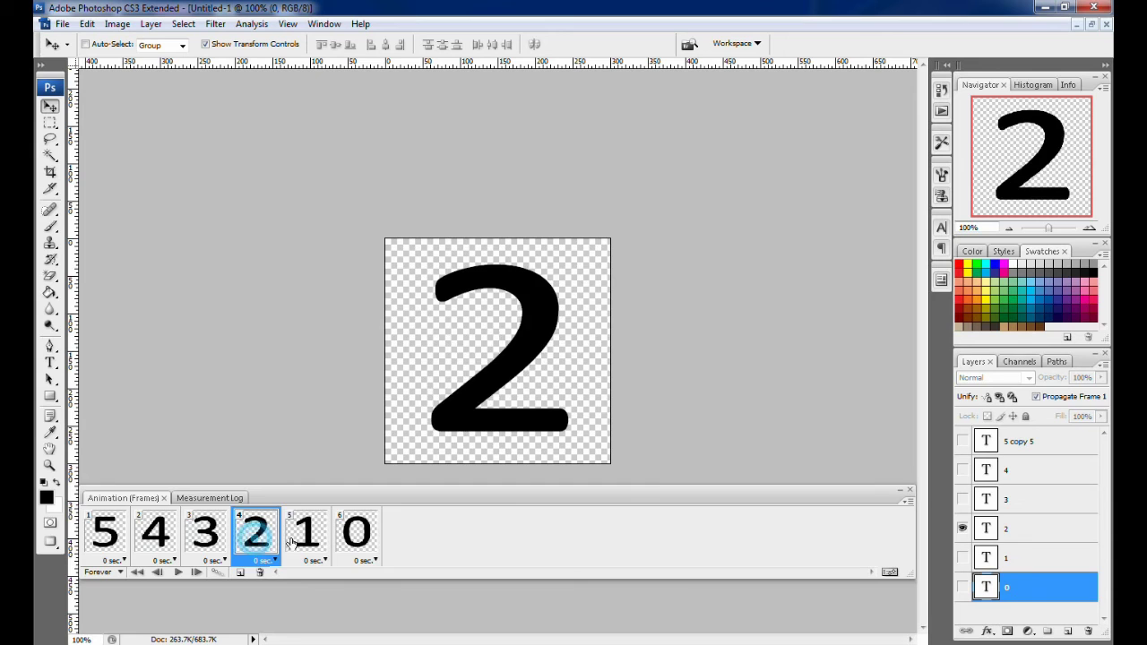
{"action": "left_click", "coordinate": [295, 541]}
{"action": "left_click", "coordinate": [354, 540]}
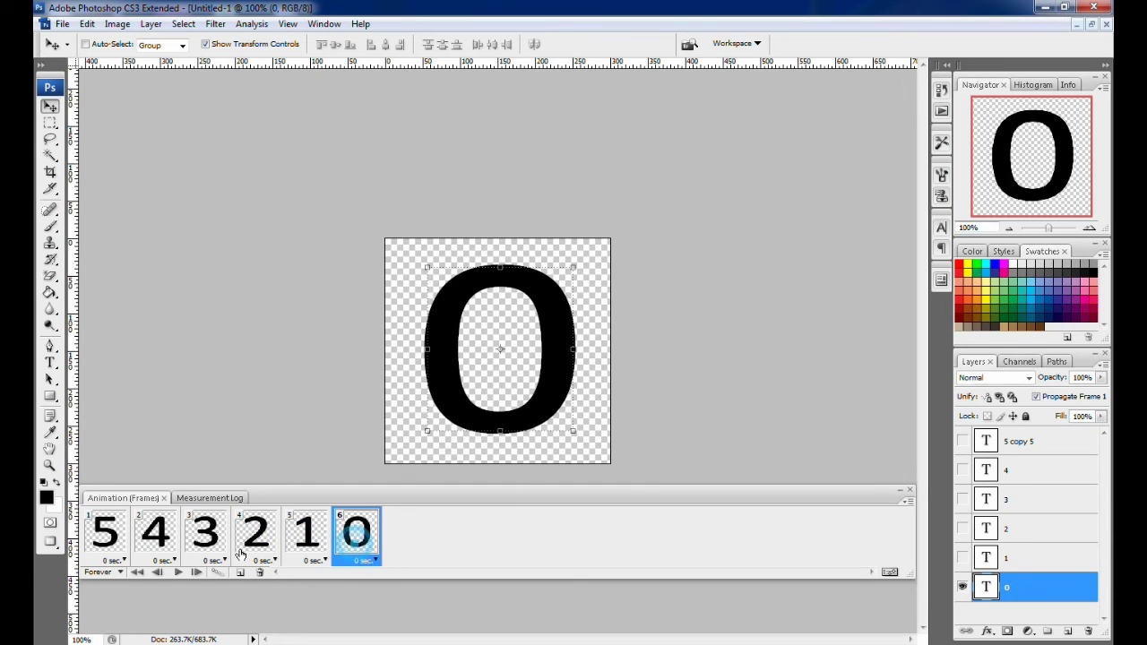
{"action": "left_click", "coordinate": [110, 538]}
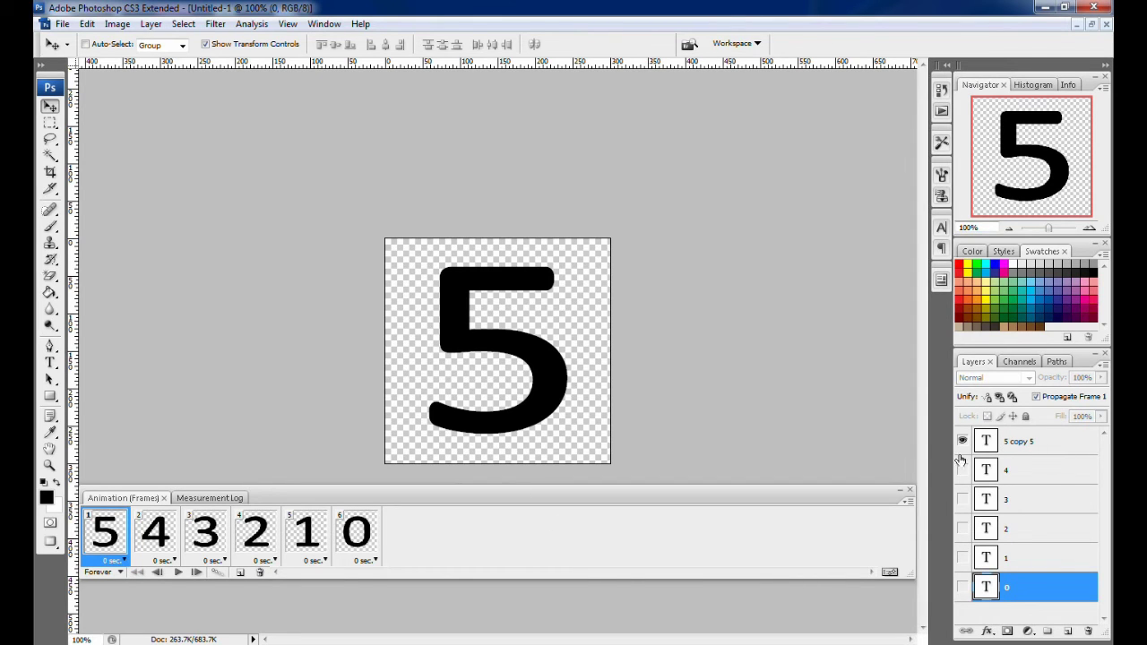
{"action": "left_click", "coordinate": [175, 530]}
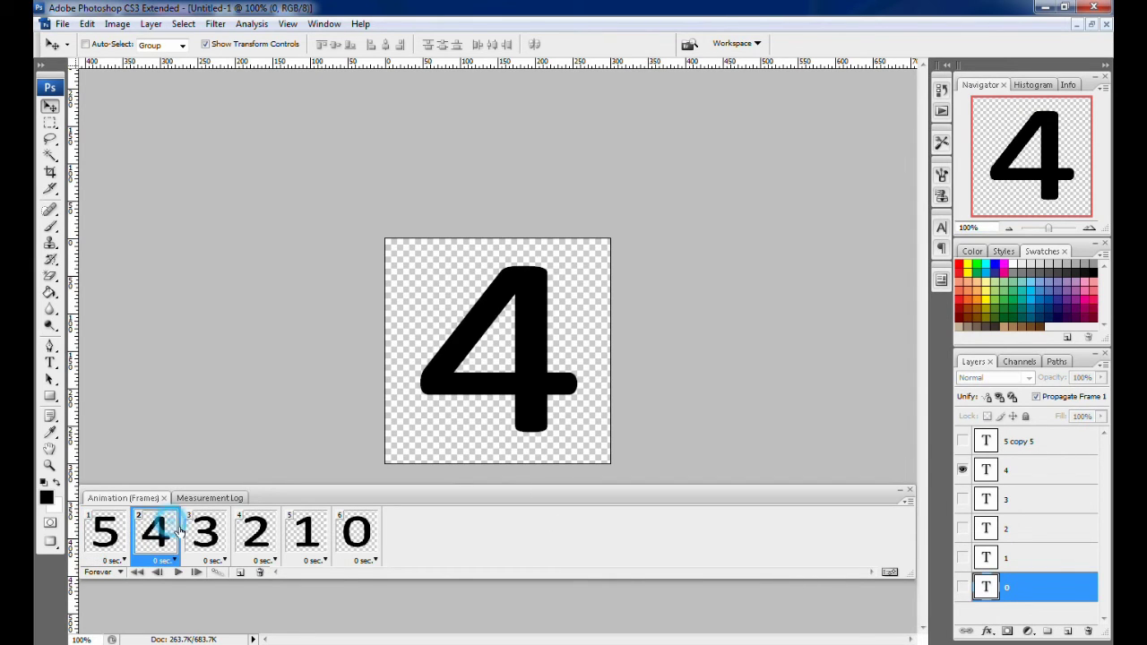
{"action": "left_click", "coordinate": [222, 549]}
{"action": "left_click", "coordinate": [276, 536]}
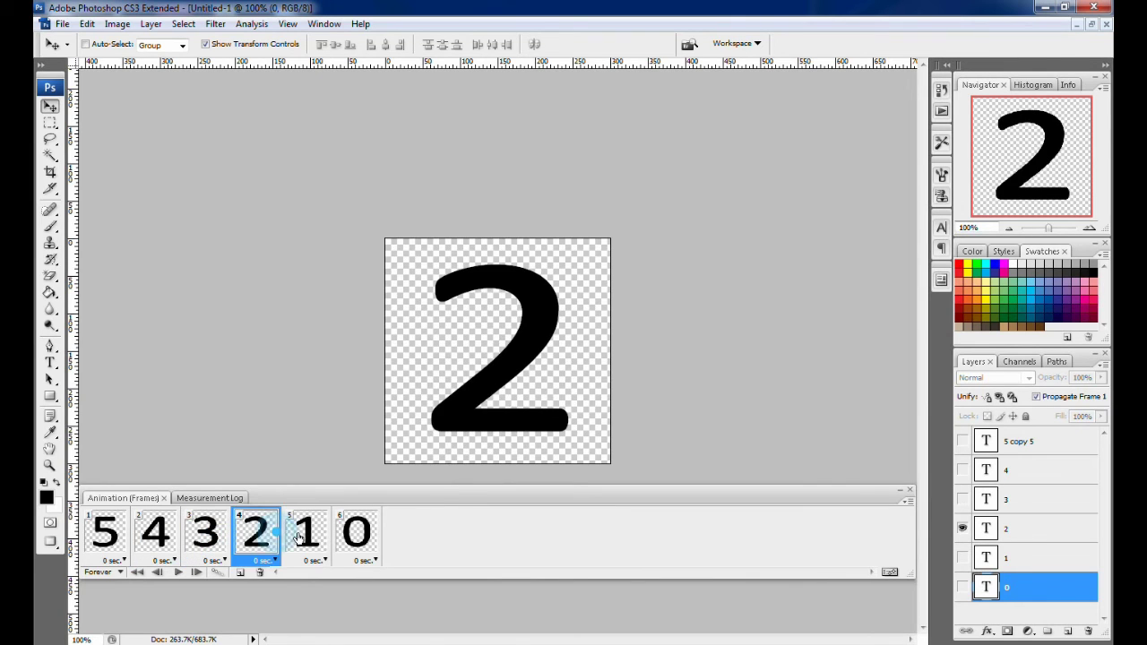
{"action": "left_click", "coordinate": [306, 542]}
{"action": "left_click", "coordinate": [357, 548]}
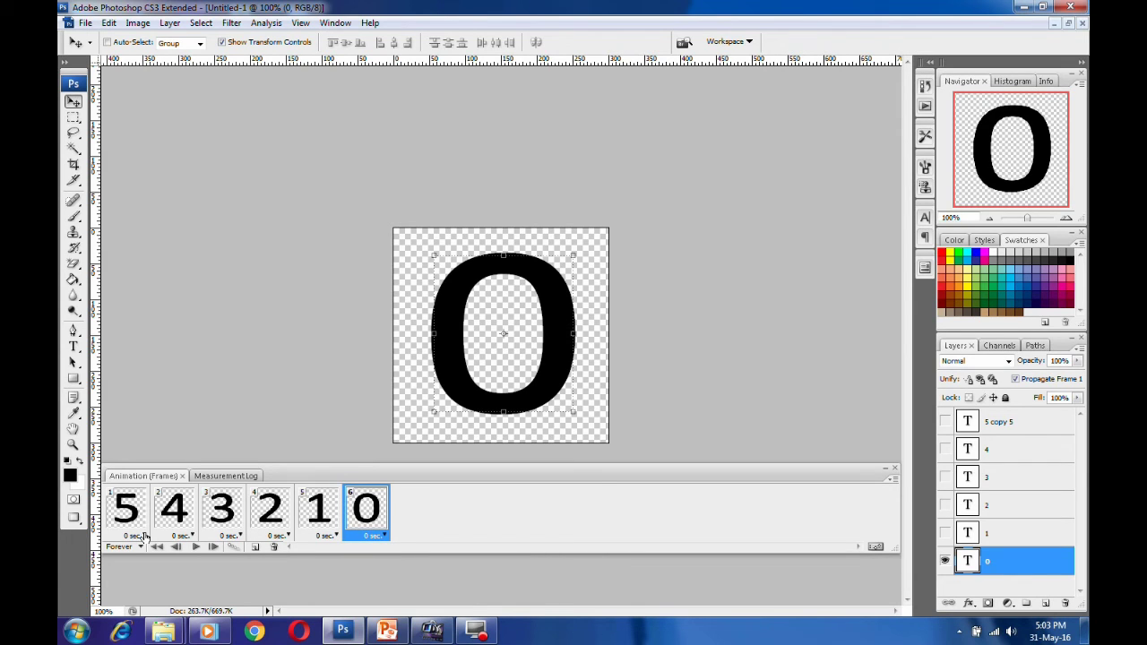
- Set the delay of frames 1, 2 and 3 to 1.0 second each
{"action": "left_click", "coordinate": [143, 535]}
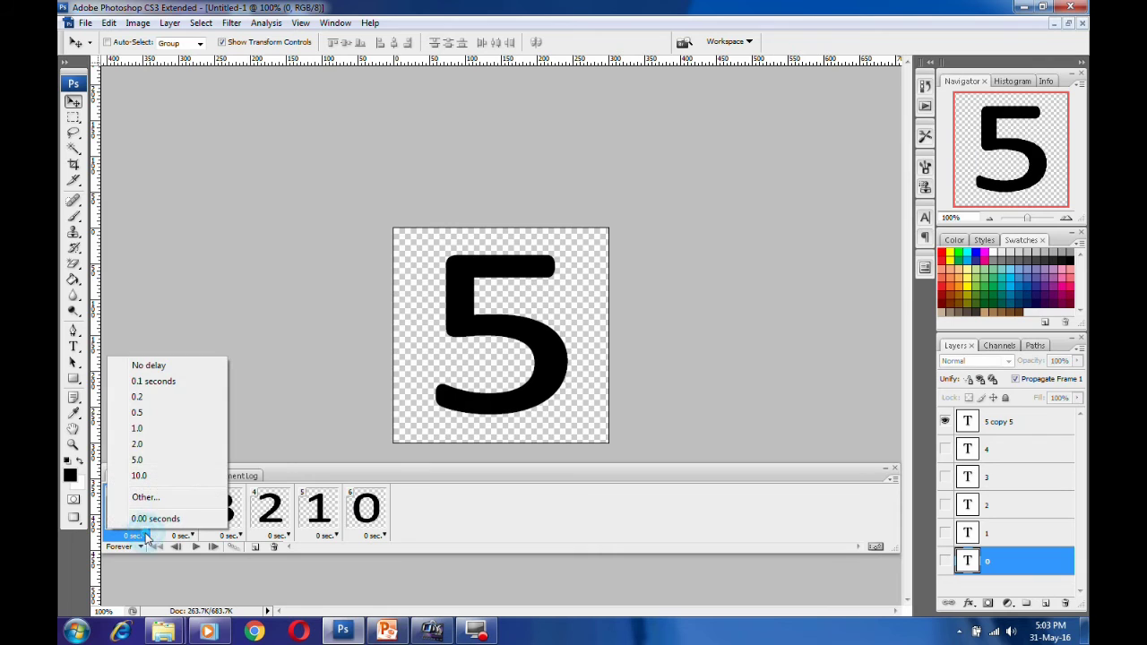
{"action": "left_click", "coordinate": [138, 428]}
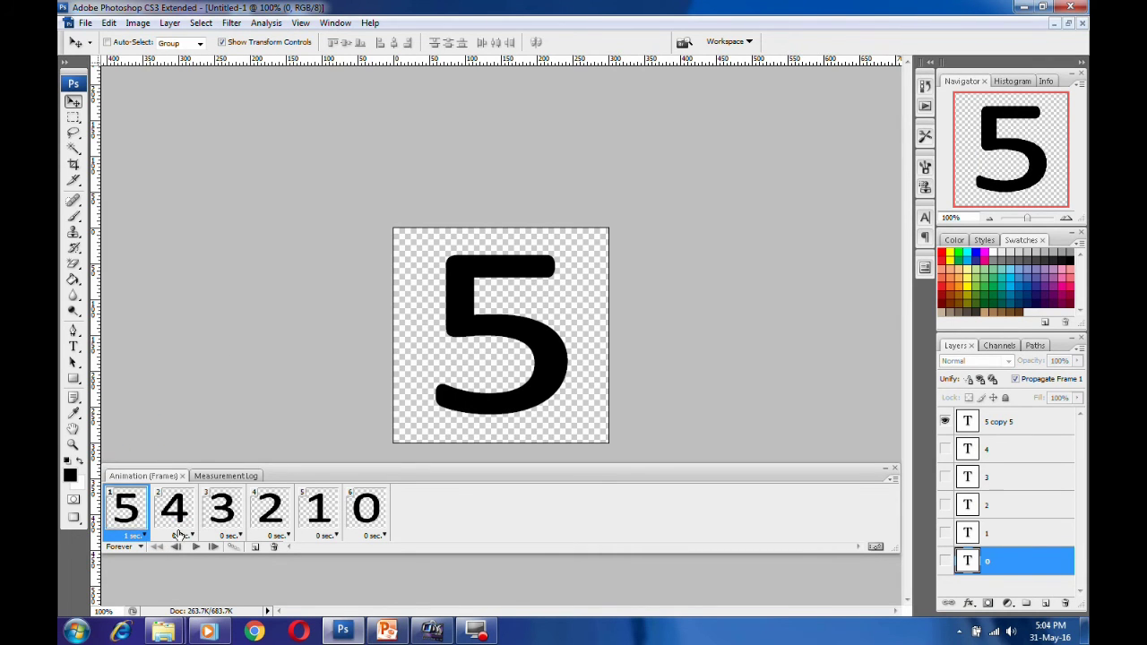
{"action": "left_click", "coordinate": [179, 536]}
{"action": "left_click", "coordinate": [192, 430]}
{"action": "left_click", "coordinate": [239, 536]}
{"action": "left_click", "coordinate": [255, 430]}
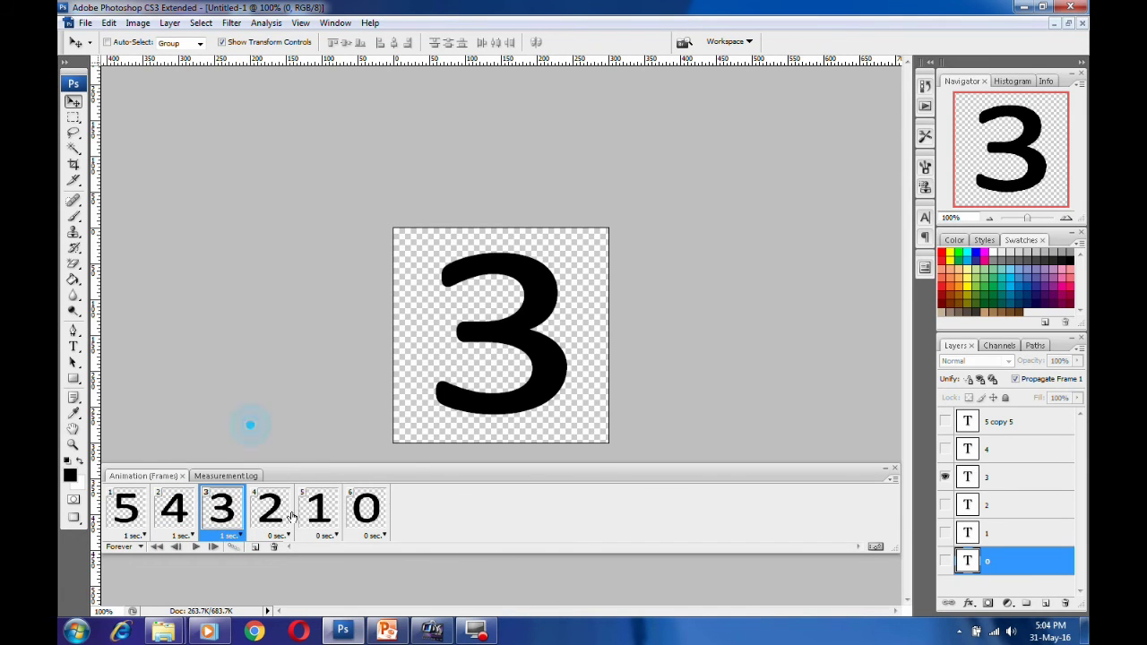
- Set the delay of frames 4, 5 and 6 to 1.0 second each
{"action": "left_click", "coordinate": [287, 535]}
{"action": "left_click", "coordinate": [287, 428]}
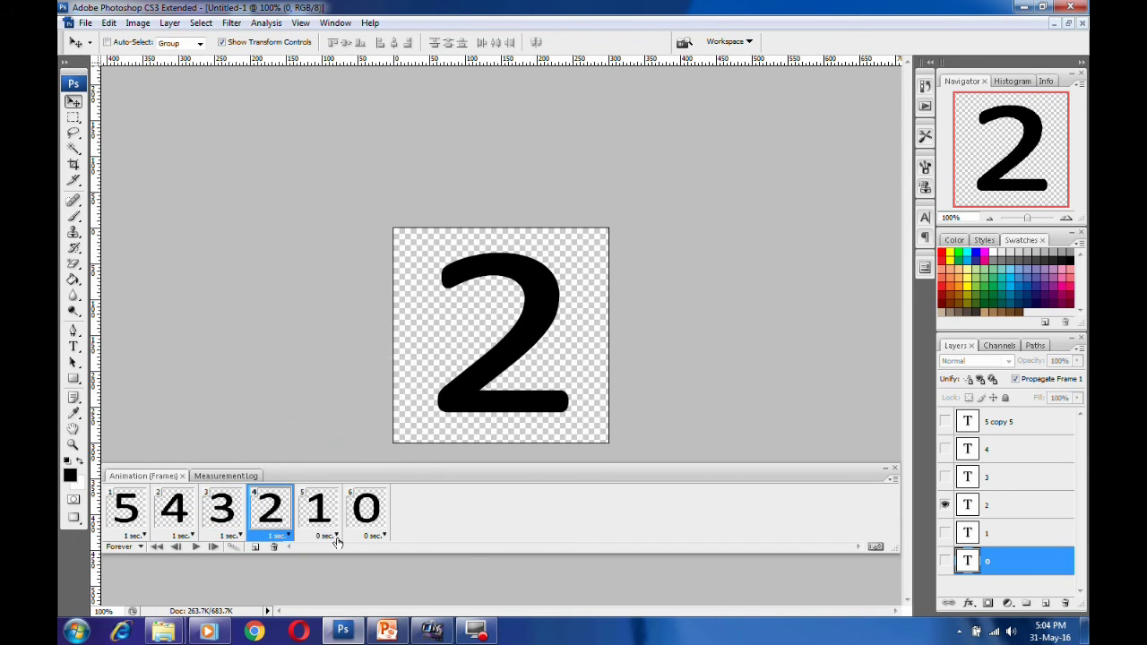
{"action": "left_click", "coordinate": [331, 535]}
{"action": "left_click", "coordinate": [344, 428]}
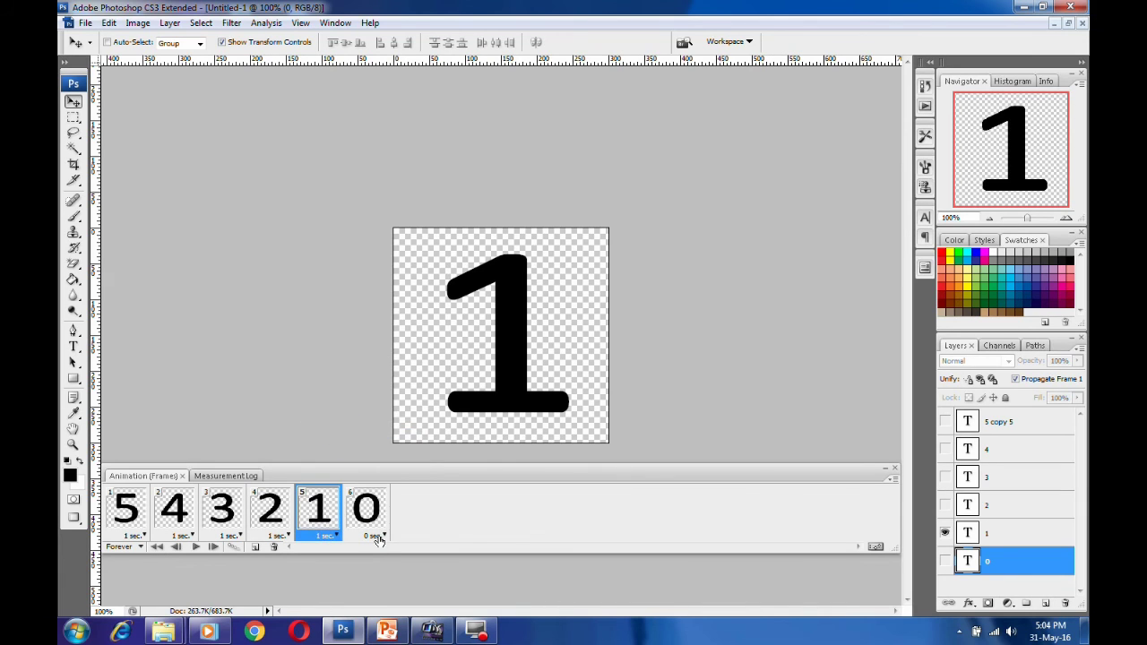
{"action": "left_click", "coordinate": [379, 537]}
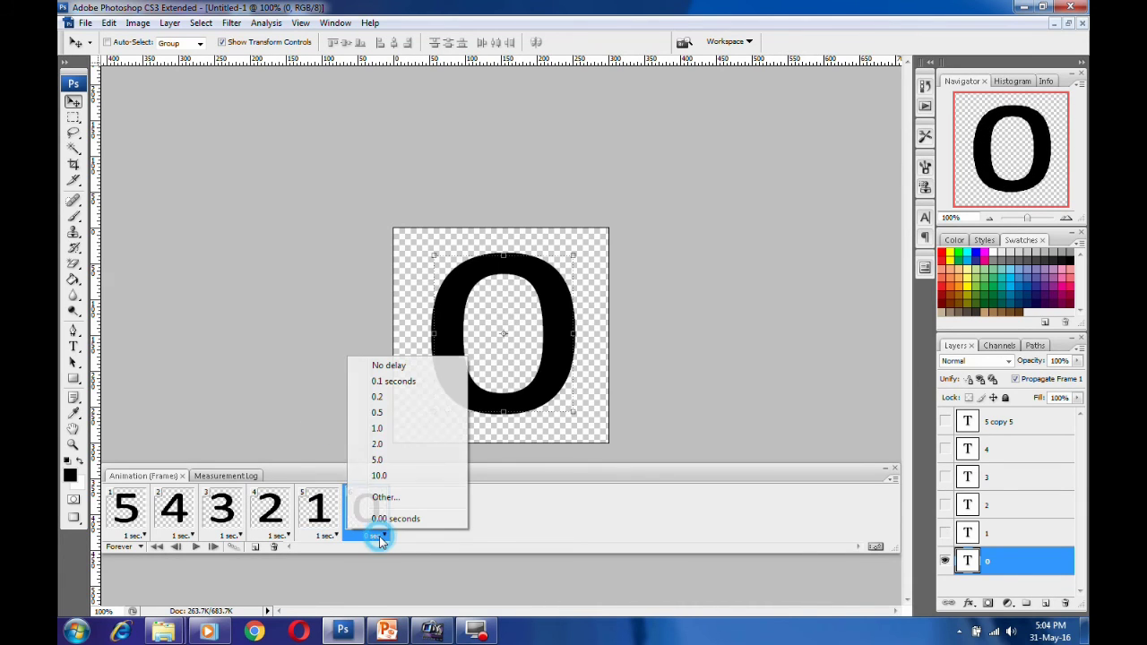
{"action": "left_click", "coordinate": [381, 430]}
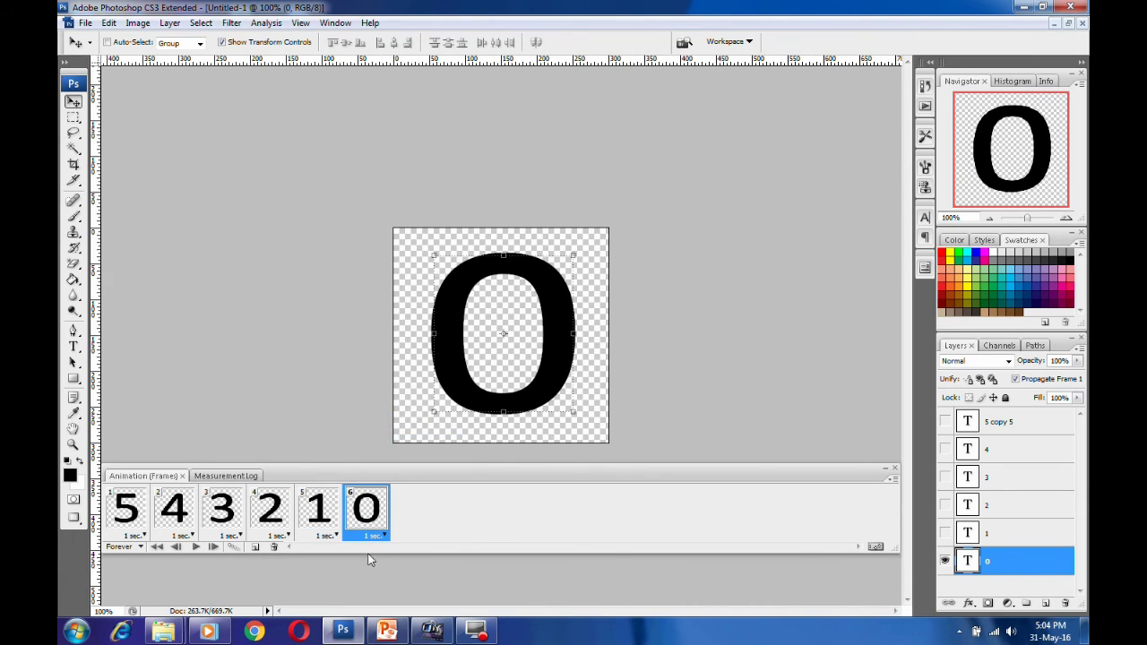
- Set the looping option of the countdown animation to Once
{"action": "left_click", "coordinate": [139, 549]}
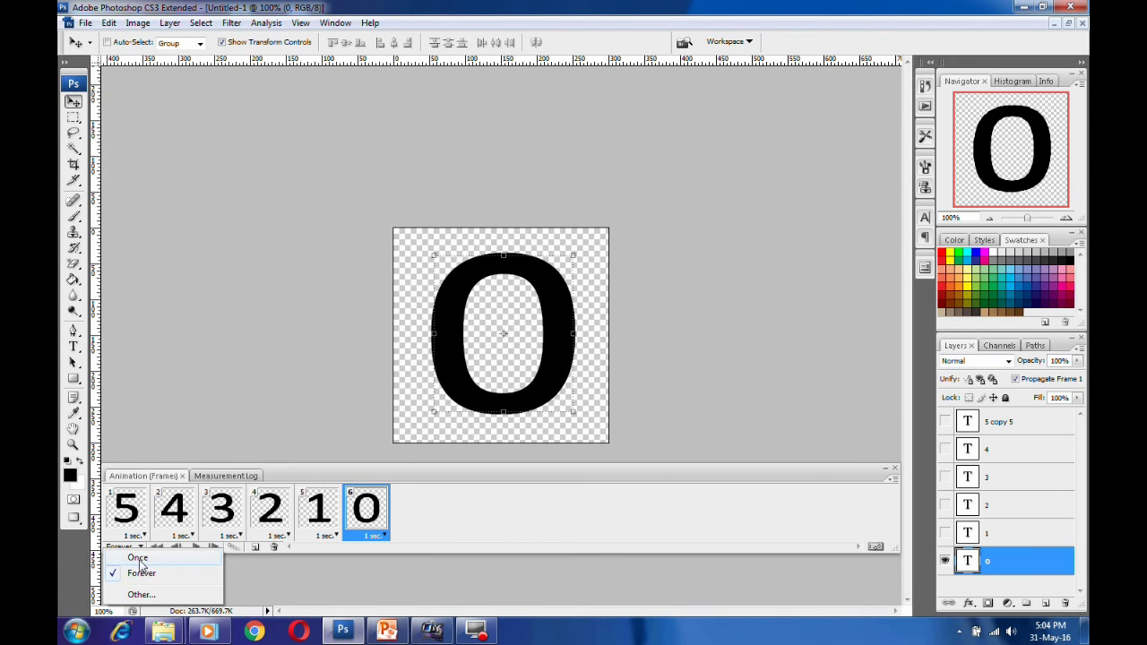
{"action": "left_click", "coordinate": [128, 546]}
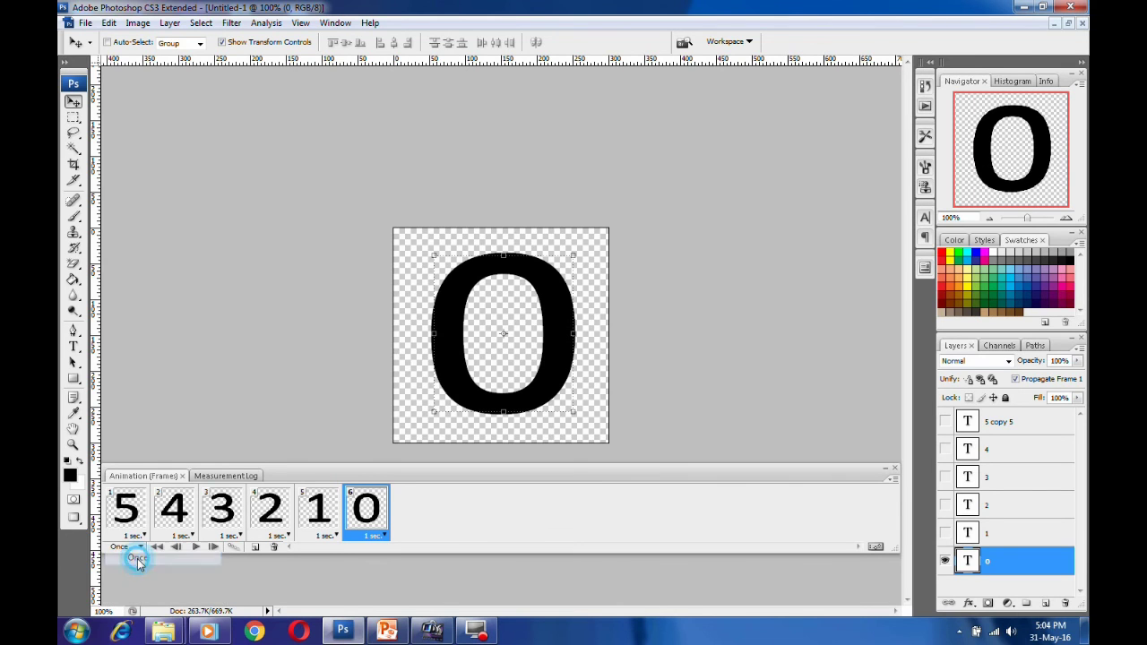
{"action": "double_click", "coordinate": [478, 500]}
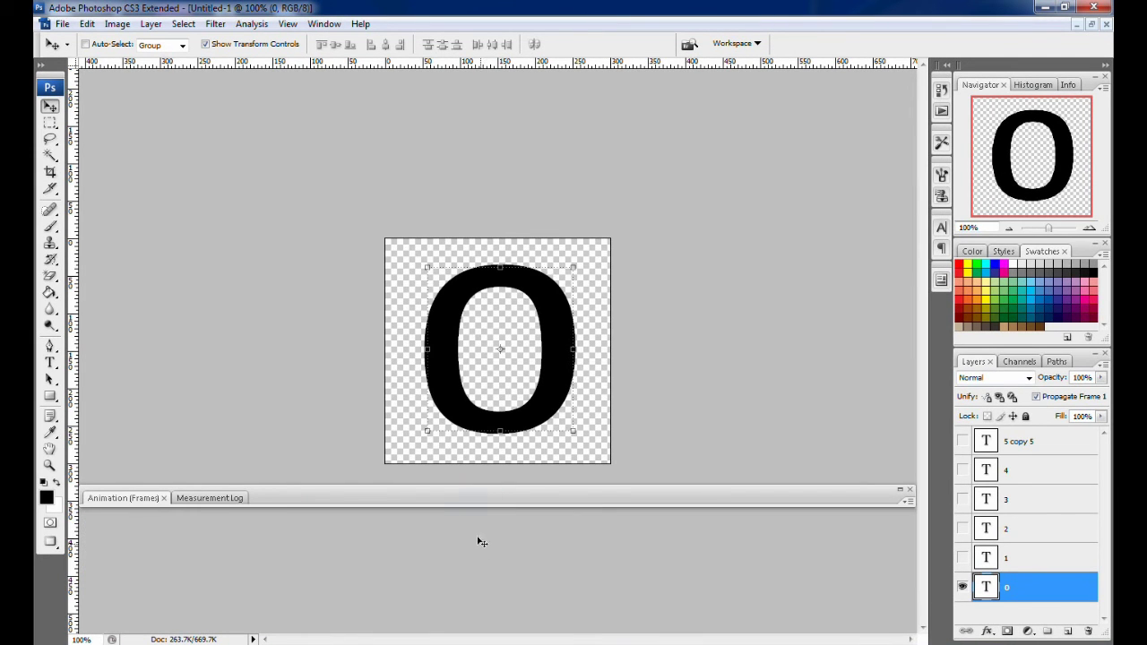
{"action": "double_click", "coordinate": [459, 496]}
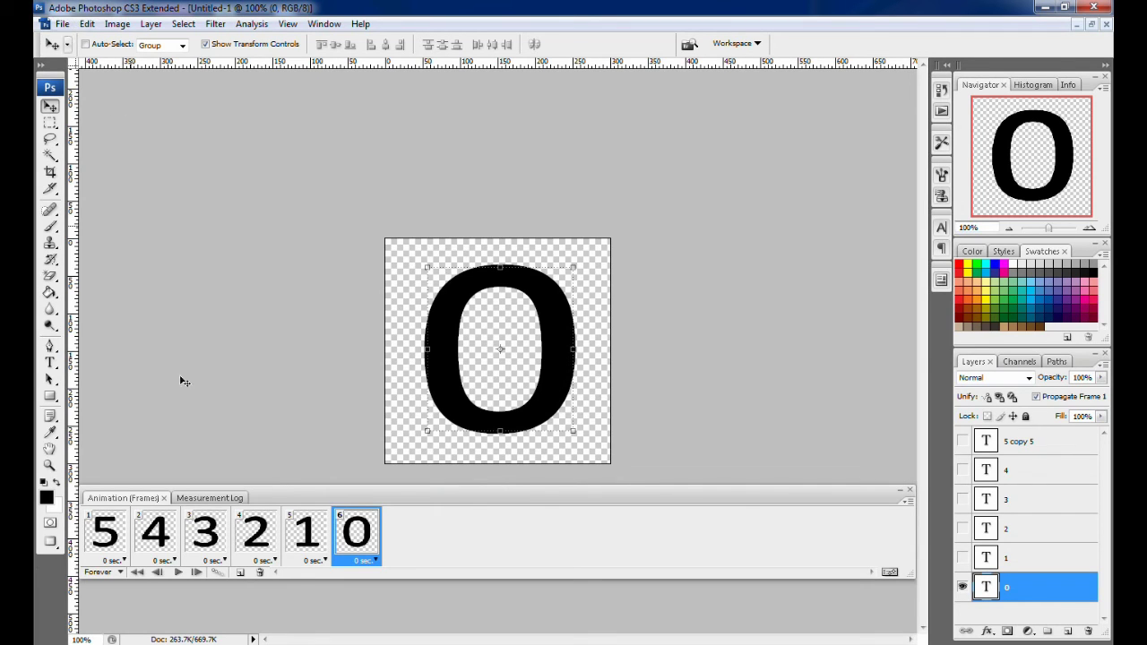
- Save the animation for web as a GIF named "counter 5" in the emotications folder, using the Images Only type
{"action": "left_click", "coordinate": [61, 23]}
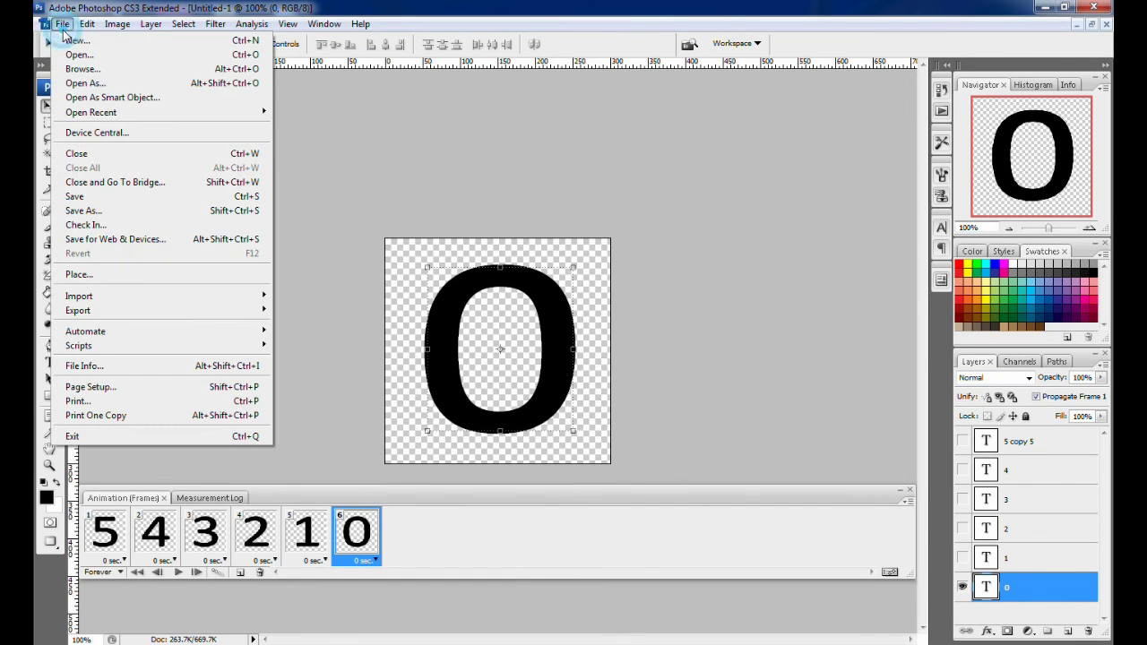
{"action": "left_click", "coordinate": [146, 241]}
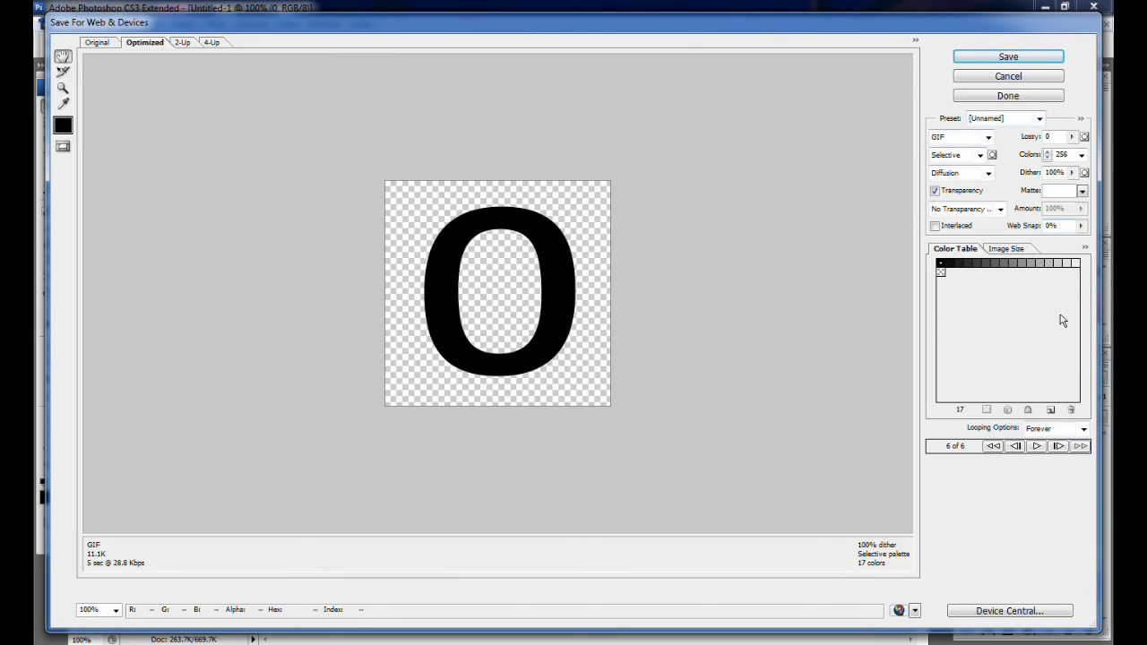
{"action": "left_click", "coordinate": [1011, 56]}
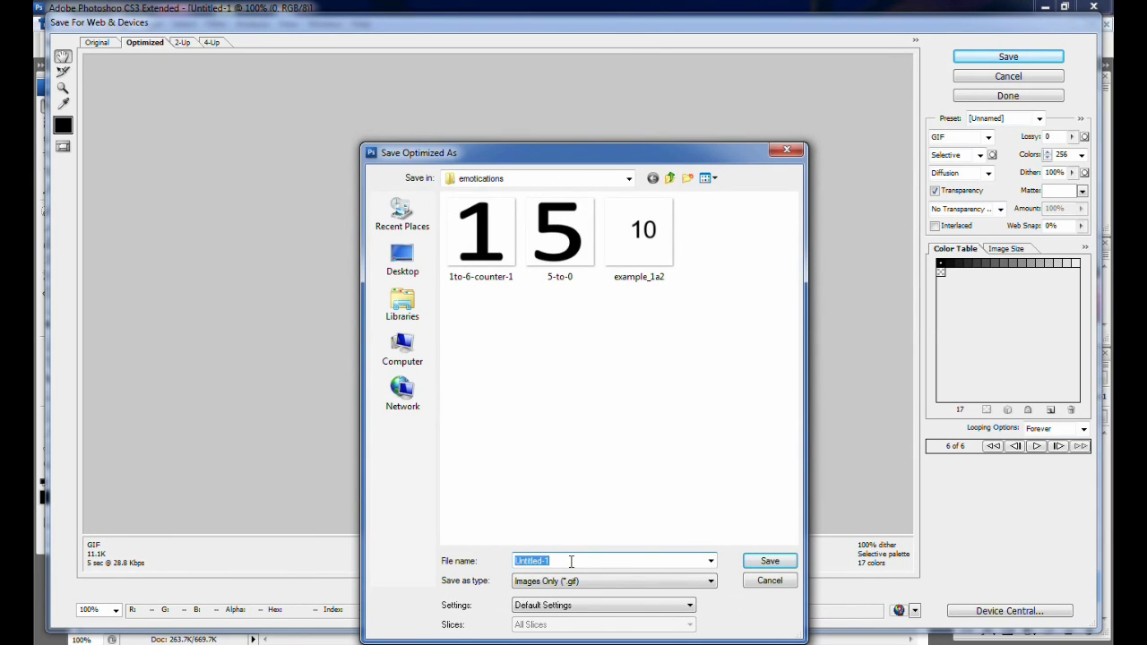
{"action": "type", "text": "counter 5"}
{"action": "left_click", "coordinate": [775, 562]}
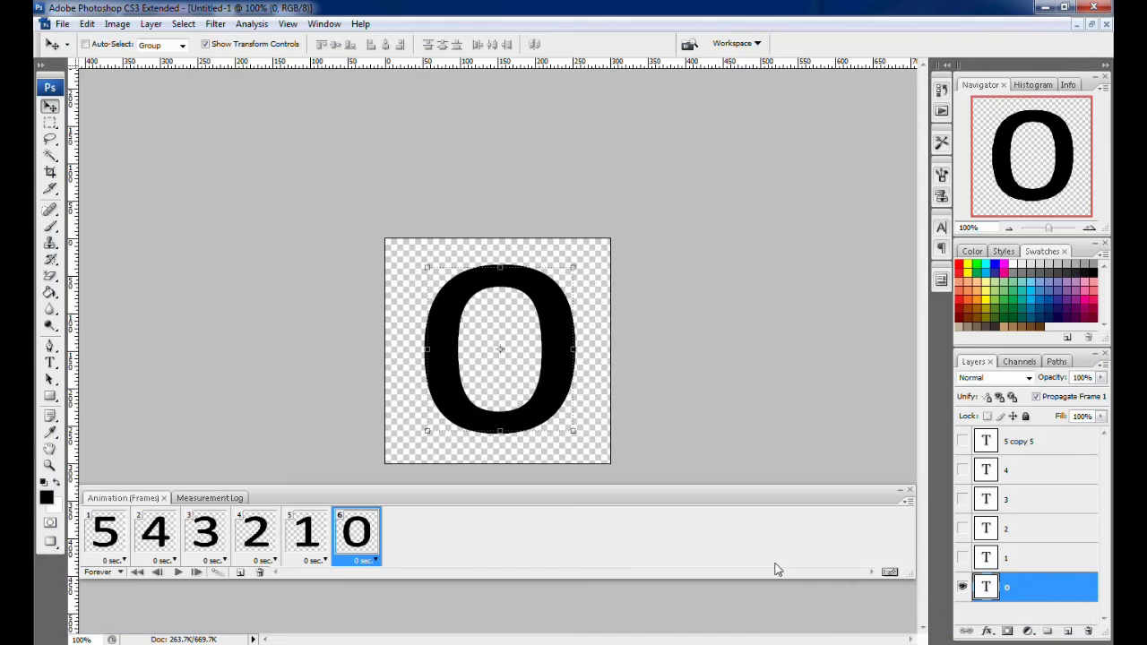